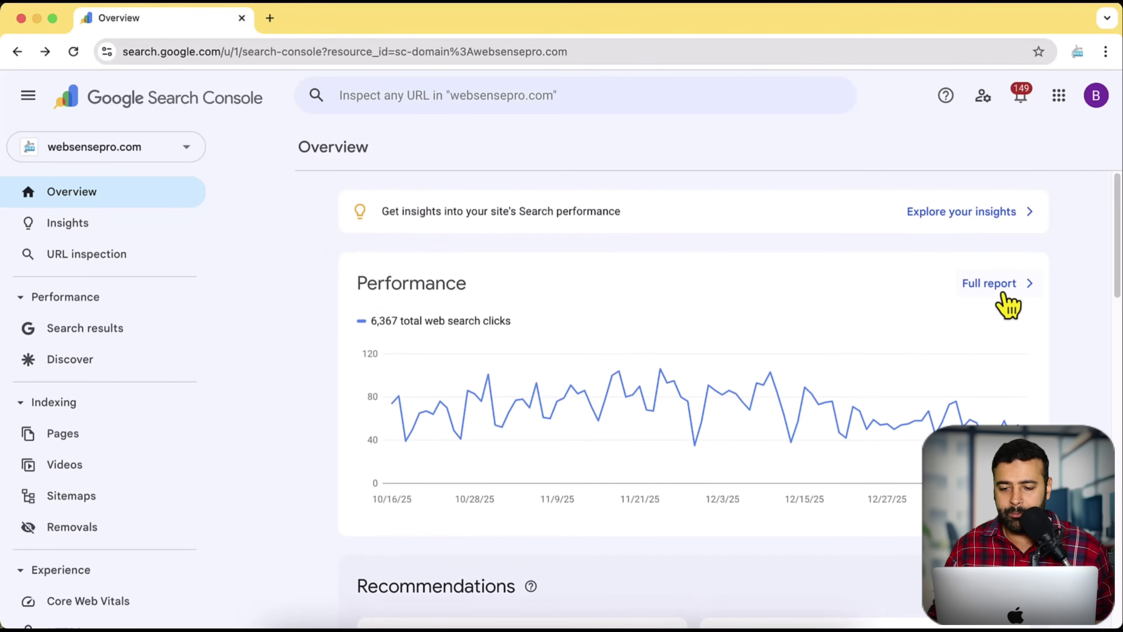
# - Open the full Performance report for search results and look over its metrics and top queries
pyautogui.click(1004, 293)
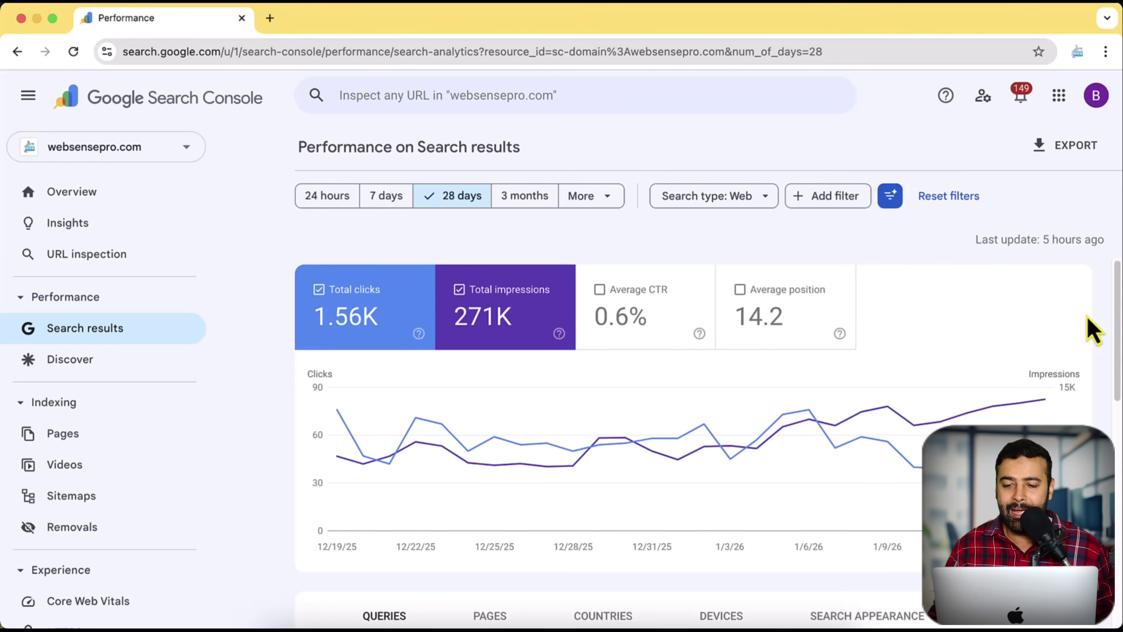
pyautogui.scroll(-5, 1107, 319)
pyautogui.scroll(-6, 1110, 336)
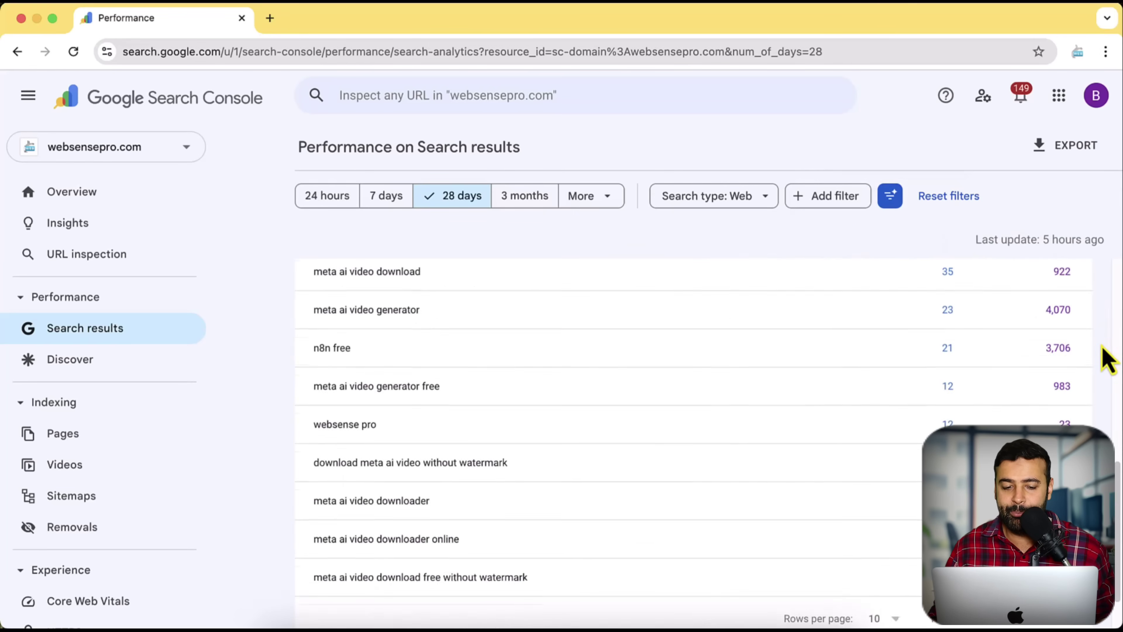
pyautogui.scroll(11, 1108, 358)
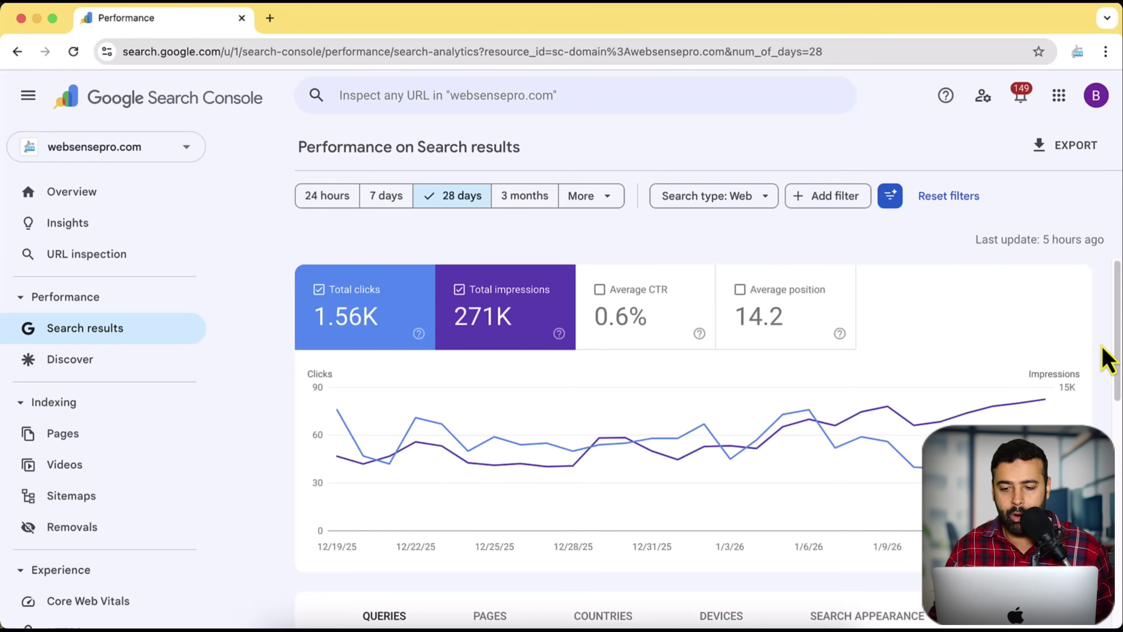
# - Apply the AI-powered configuration for the example prompt "How is my traffic compared to last month?" and review the period comparison
pyautogui.click(890, 195)
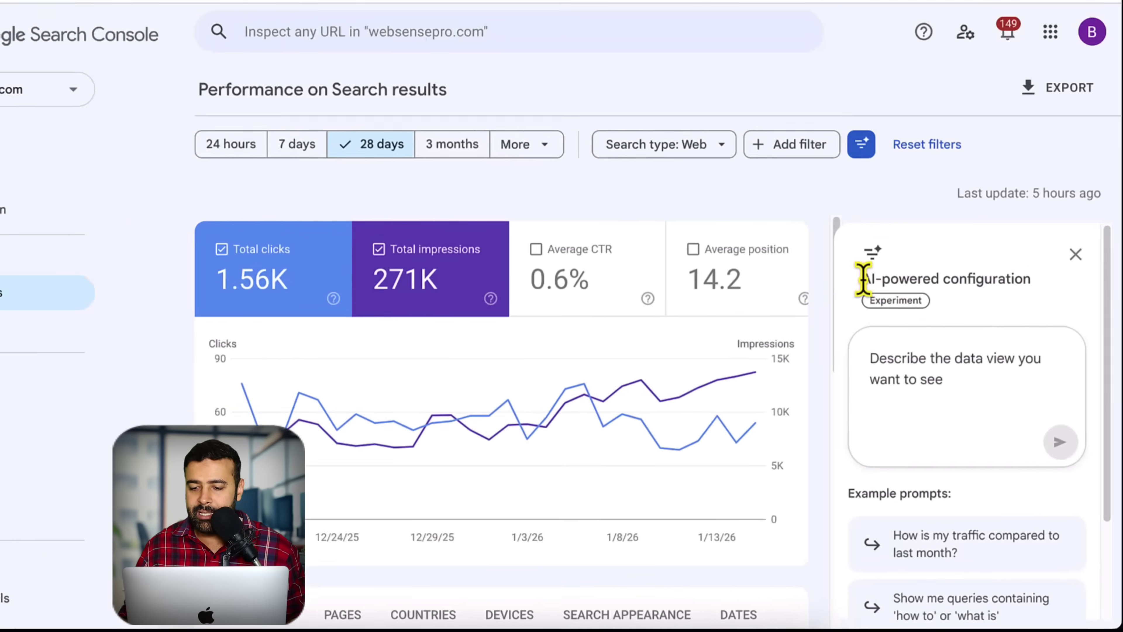
pyautogui.moveTo(863, 278); pyautogui.dragTo(1015, 277)
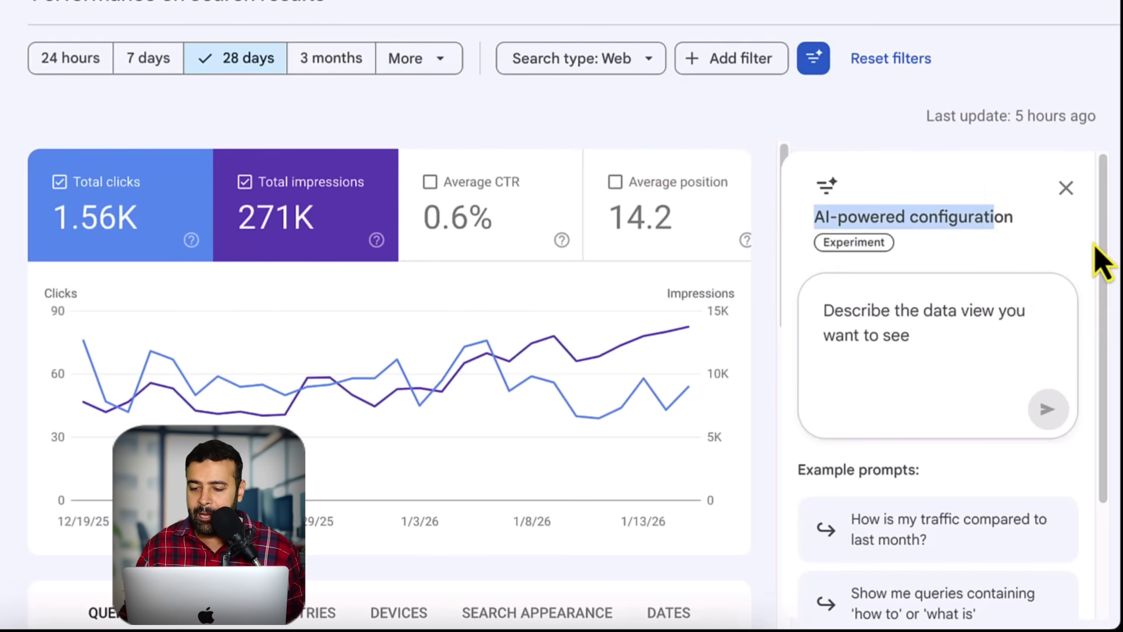
pyautogui.scroll(-1, 1101, 260)
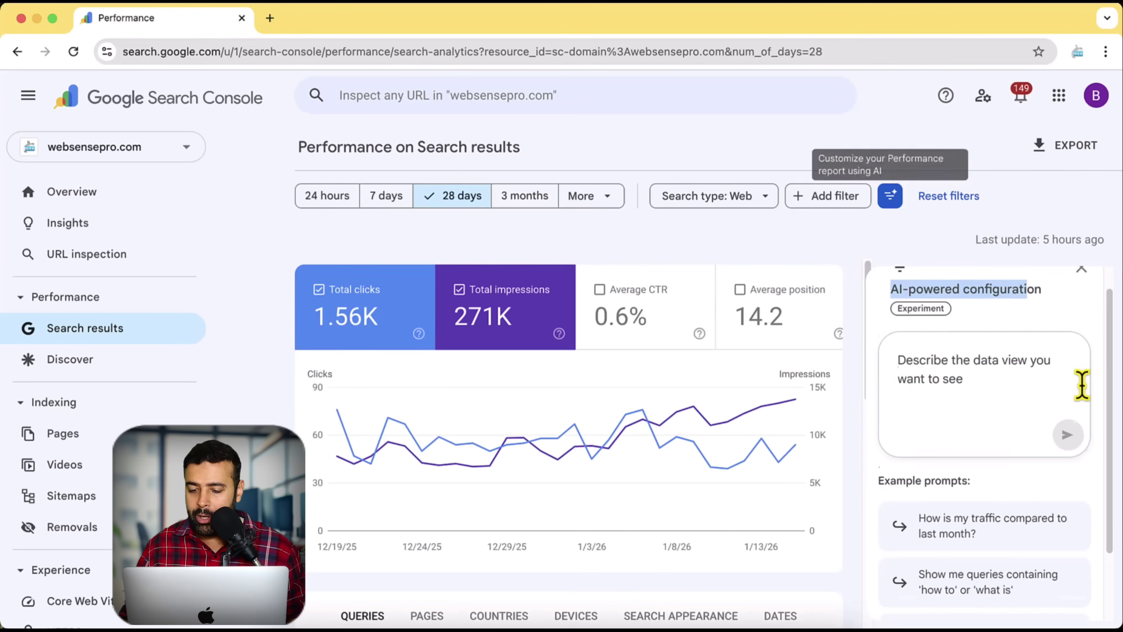
pyautogui.scroll(-2, 973, 442)
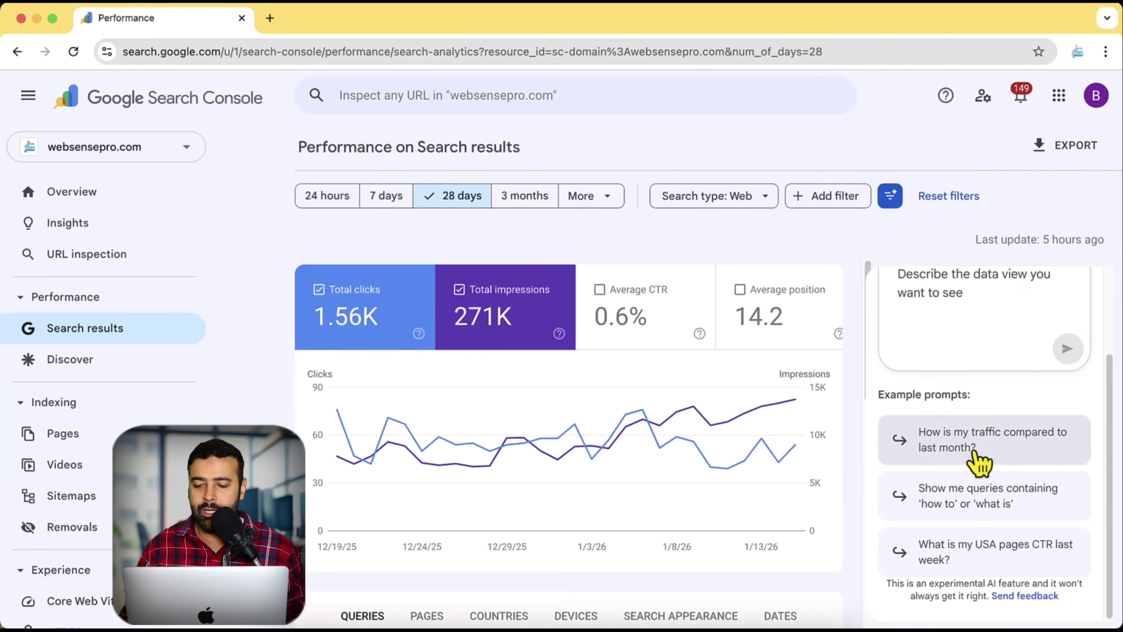
pyautogui.click(976, 460)
pyautogui.click(1067, 349)
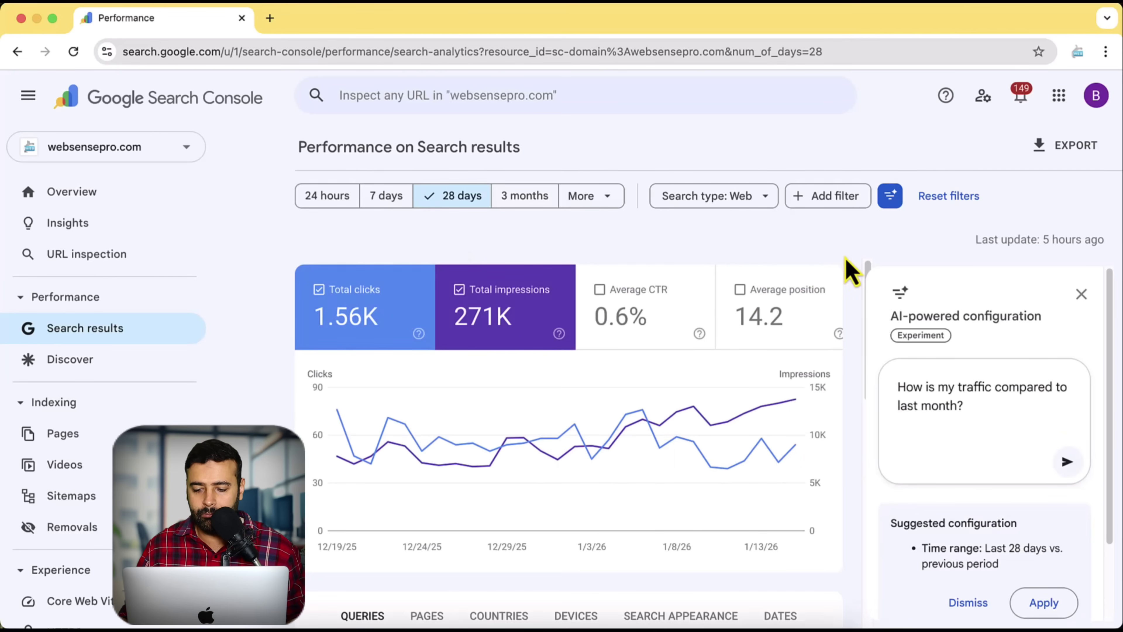
pyautogui.click(1046, 613)
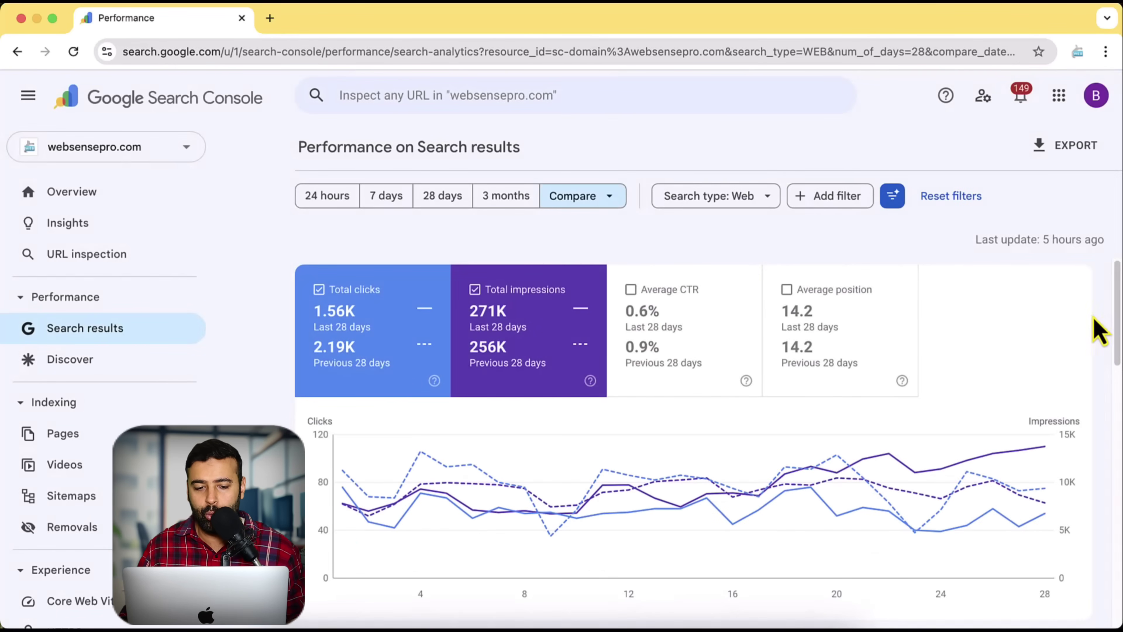
pyautogui.scroll(-3, 1098, 334)
pyautogui.scroll(-4, 1100, 338)
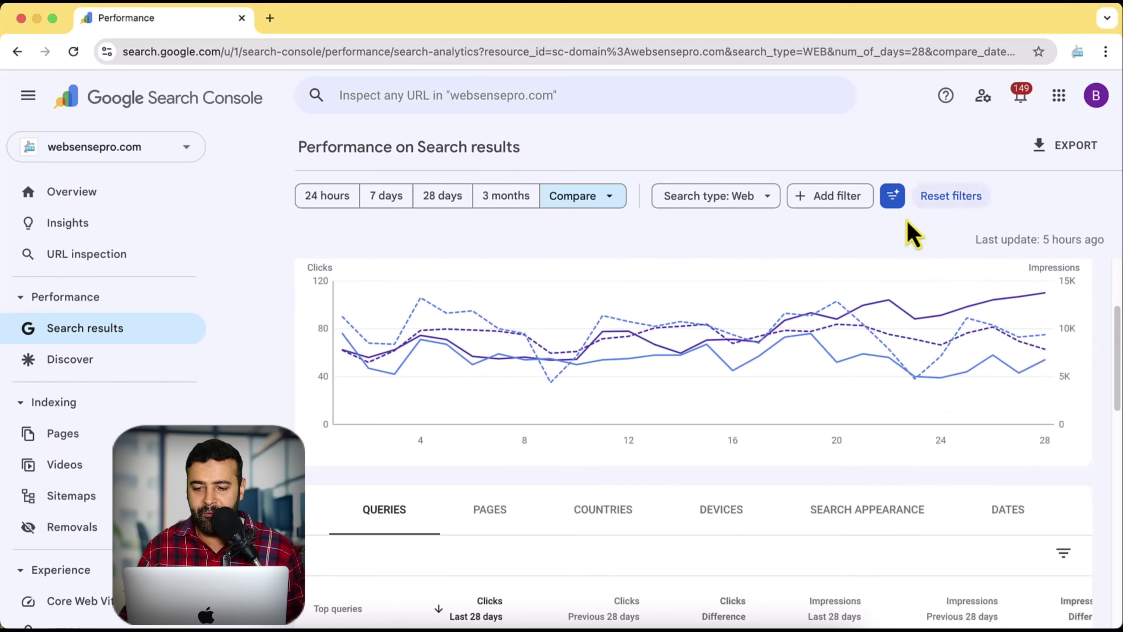
pyautogui.scroll(-20, 1100, 335)
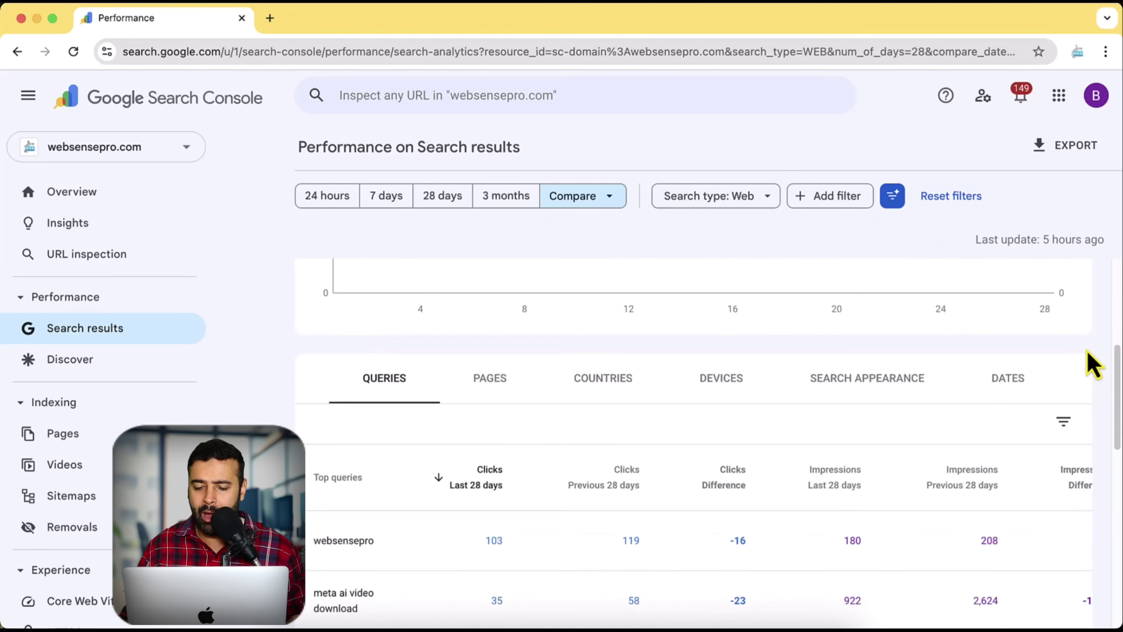
pyautogui.scroll(20, 1100, 403)
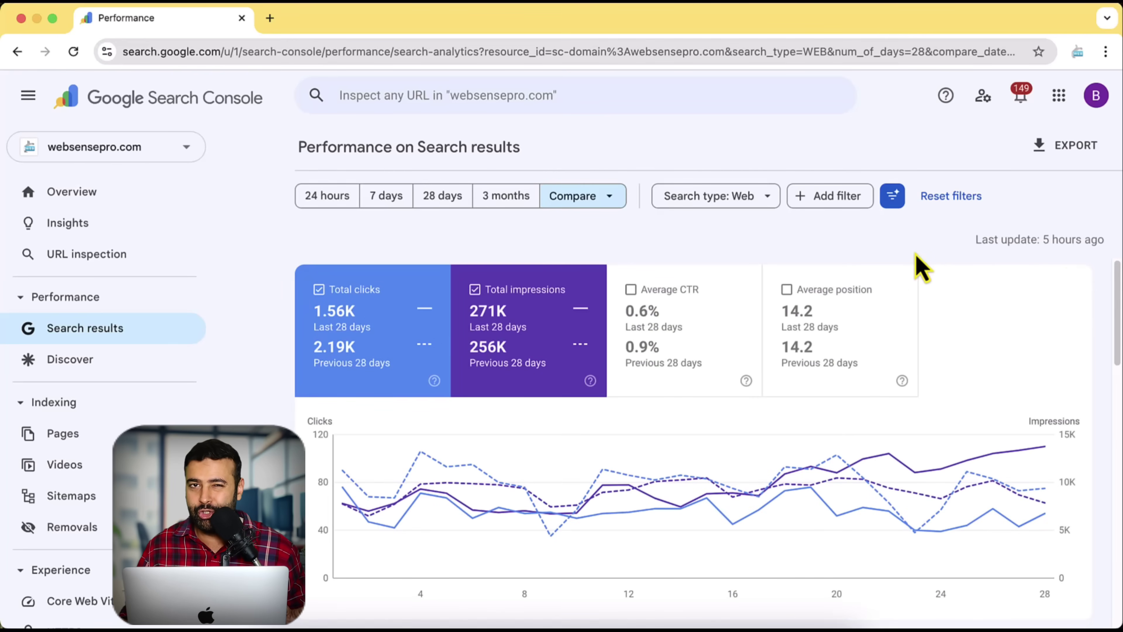
# - Submit the AI configuration prompt "identify top-performing queries (high clicks or CTR)" and apply the suggested configuration
pyautogui.click(893, 198)
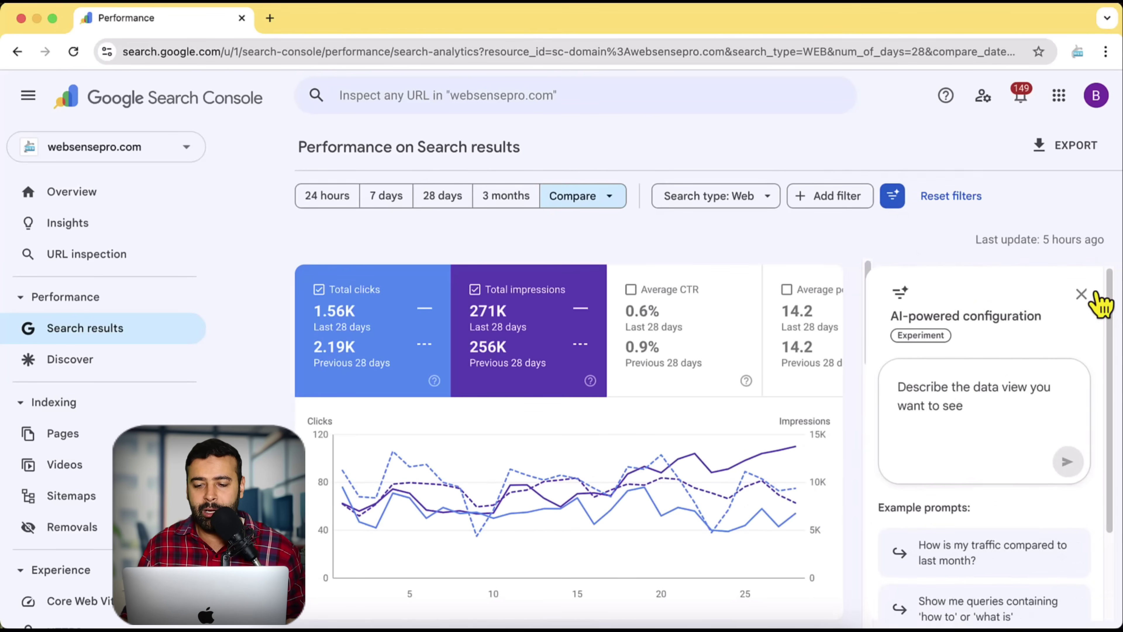
pyautogui.scroll(-5, 1048, 294)
pyautogui.scroll(5, 1065, 313)
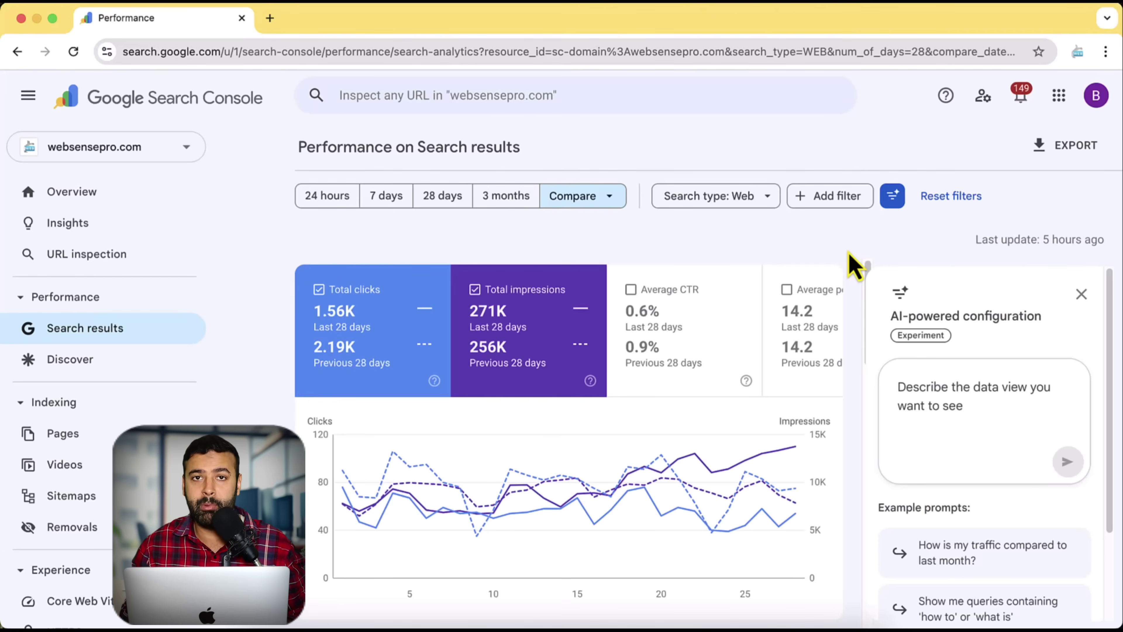
pyautogui.click(923, 406)
pyautogui.write('identify top-performing queries (high clicks or CTR)')
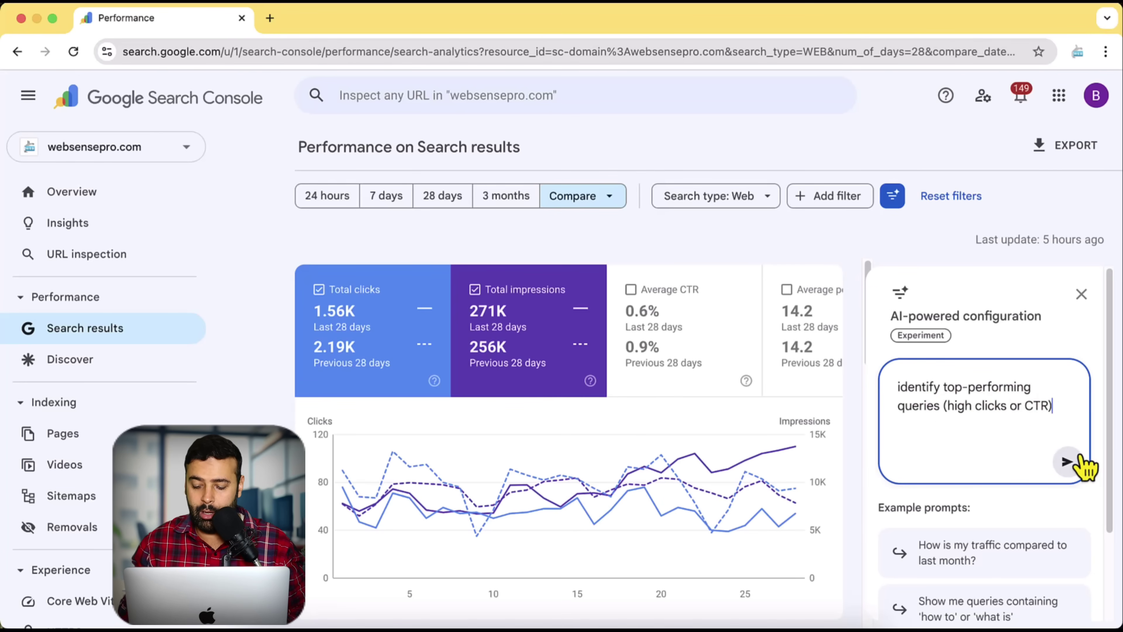
pyautogui.click(1069, 462)
pyautogui.scroll(-2, 1092, 402)
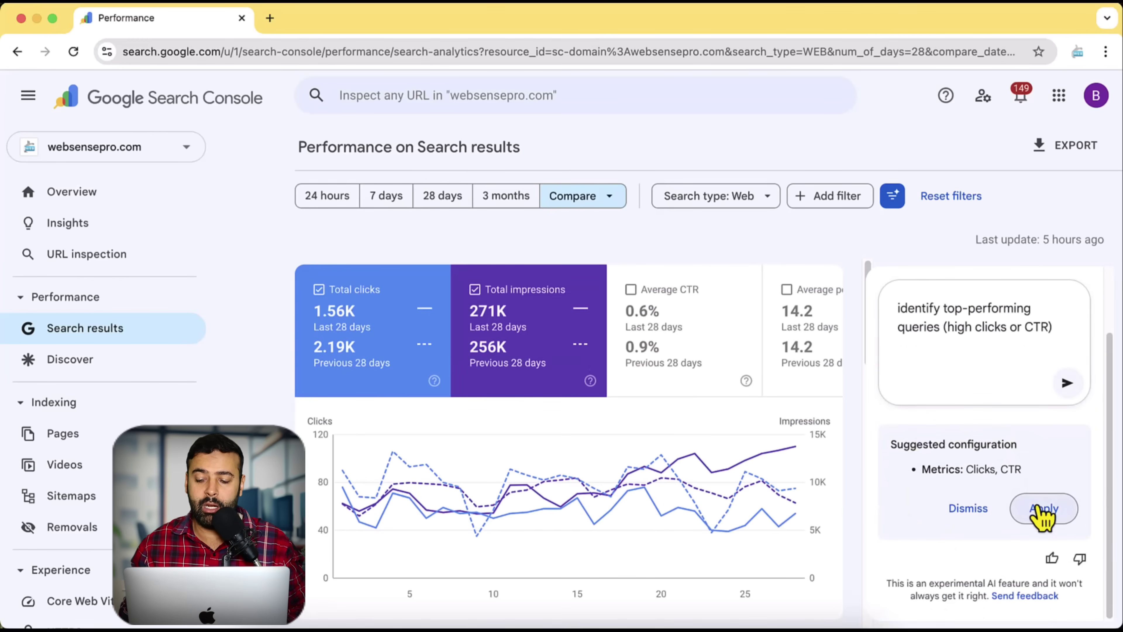
pyautogui.click(1040, 513)
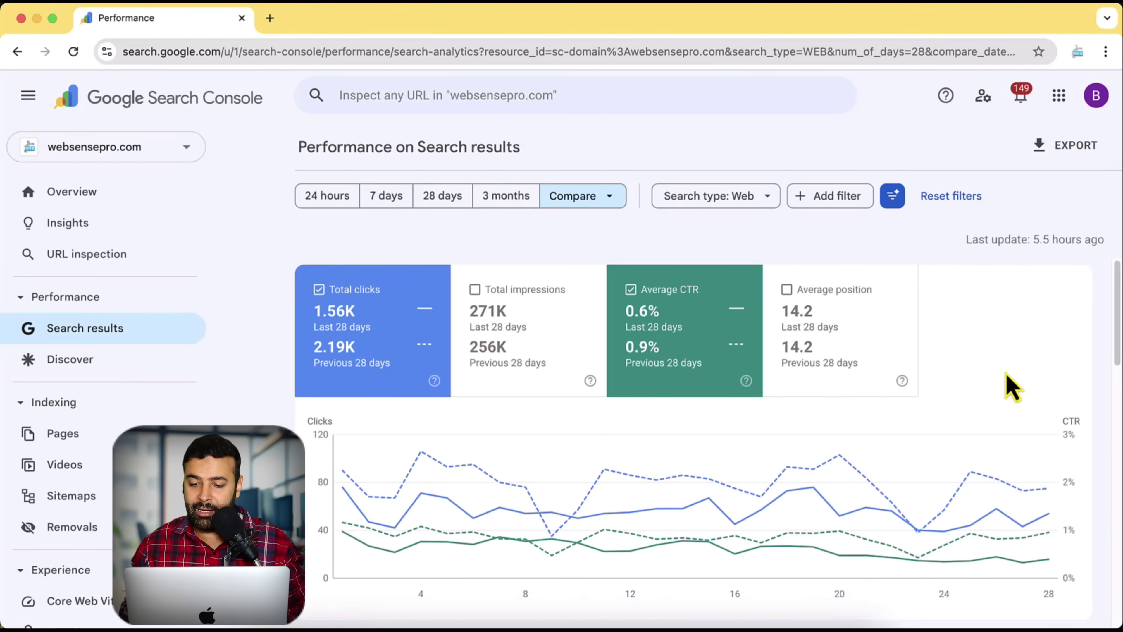
# - Examine the queries table, comparing clicks and CTR for the last 28 days with the previous 28 days
pyautogui.scroll(-10, 1088, 352)
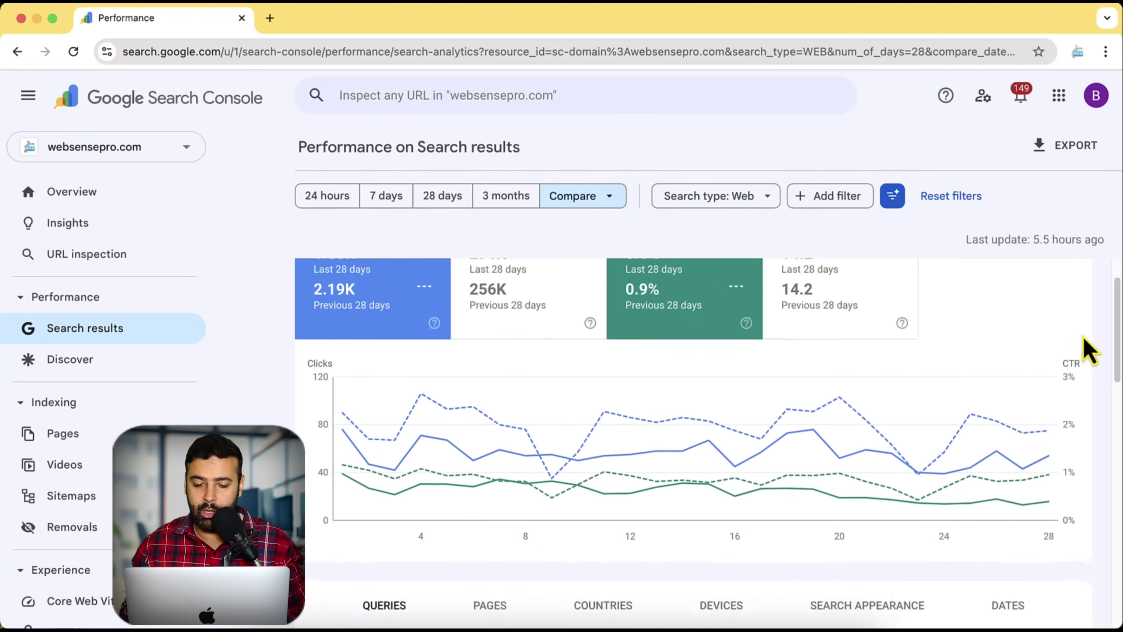
pyautogui.scroll(-3, 1079, 345)
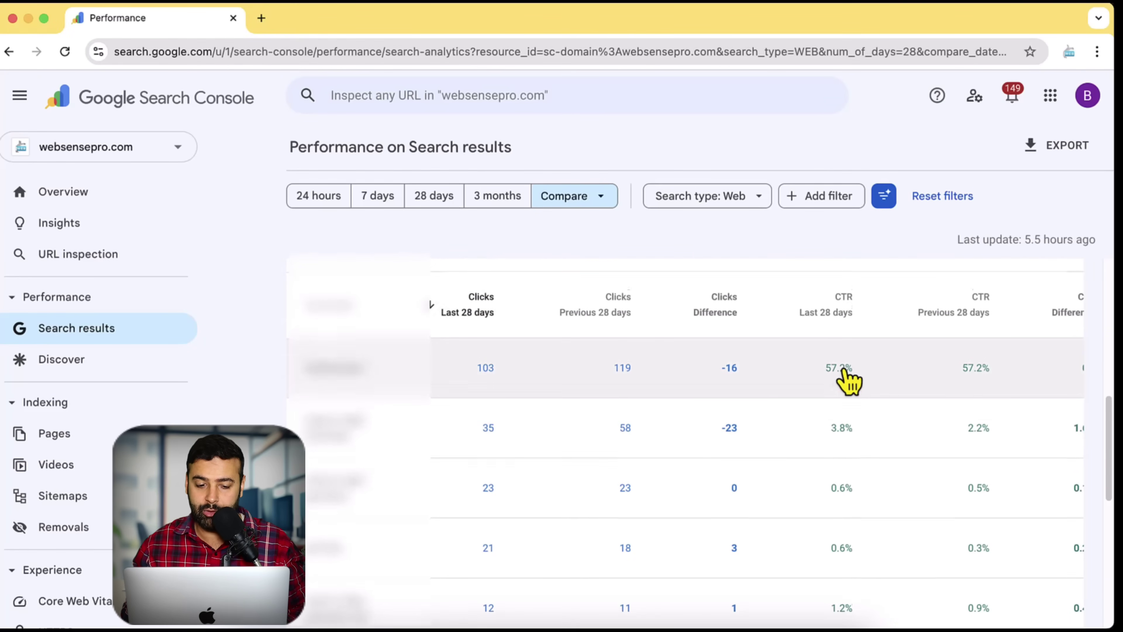
pyautogui.scroll(-4, 845, 384)
pyautogui.scroll(-10, 848, 381)
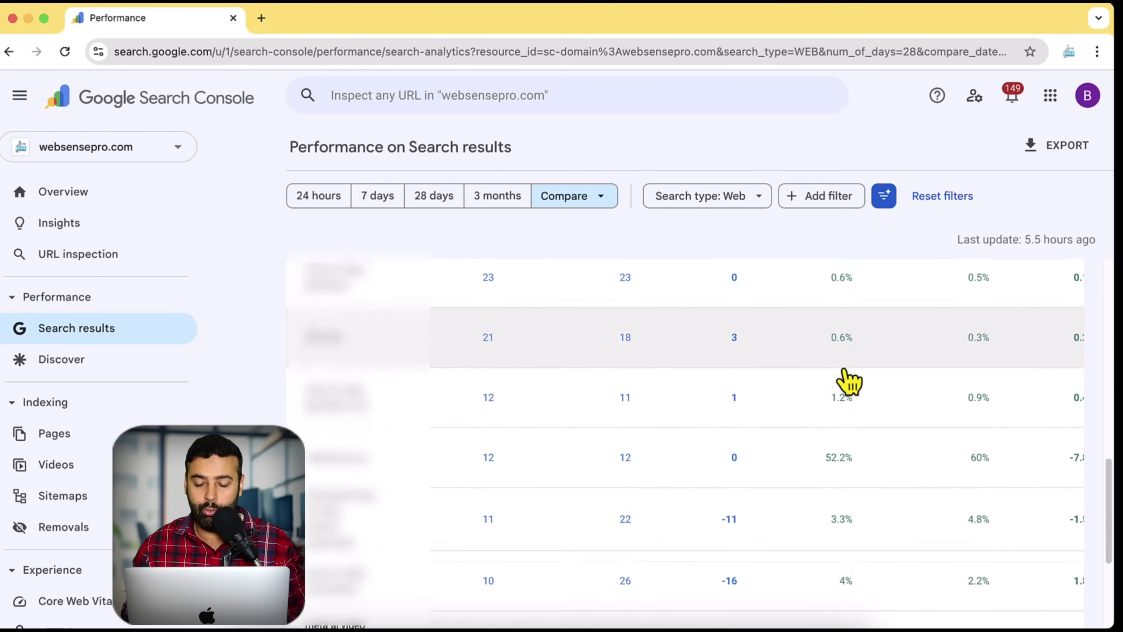
pyautogui.scroll(-4, 848, 381)
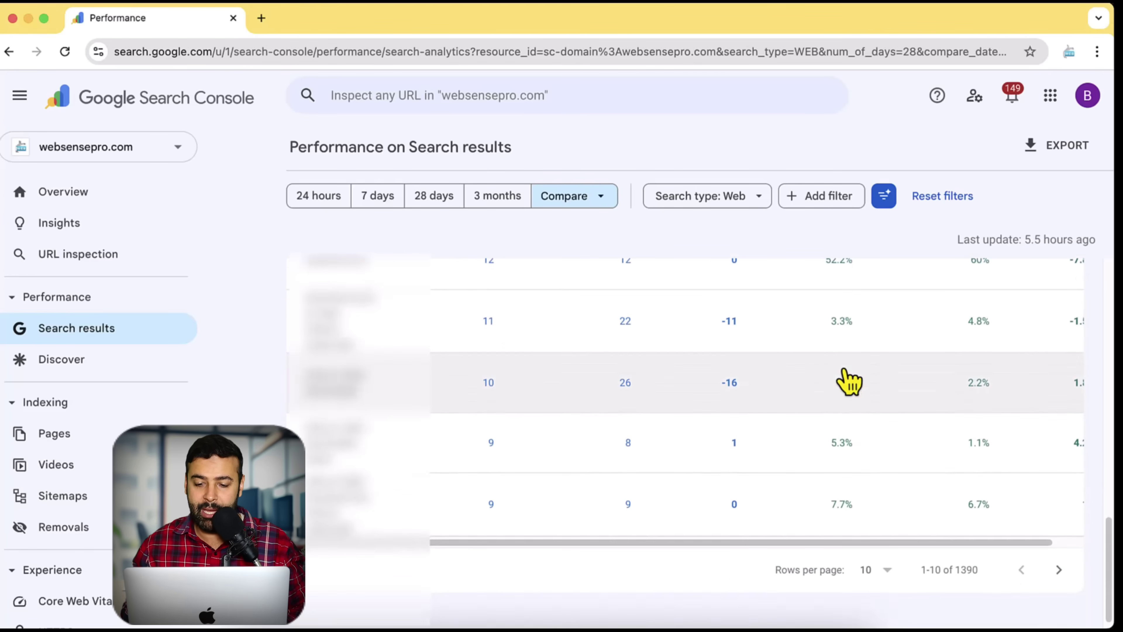
pyautogui.scroll(15, 829, 438)
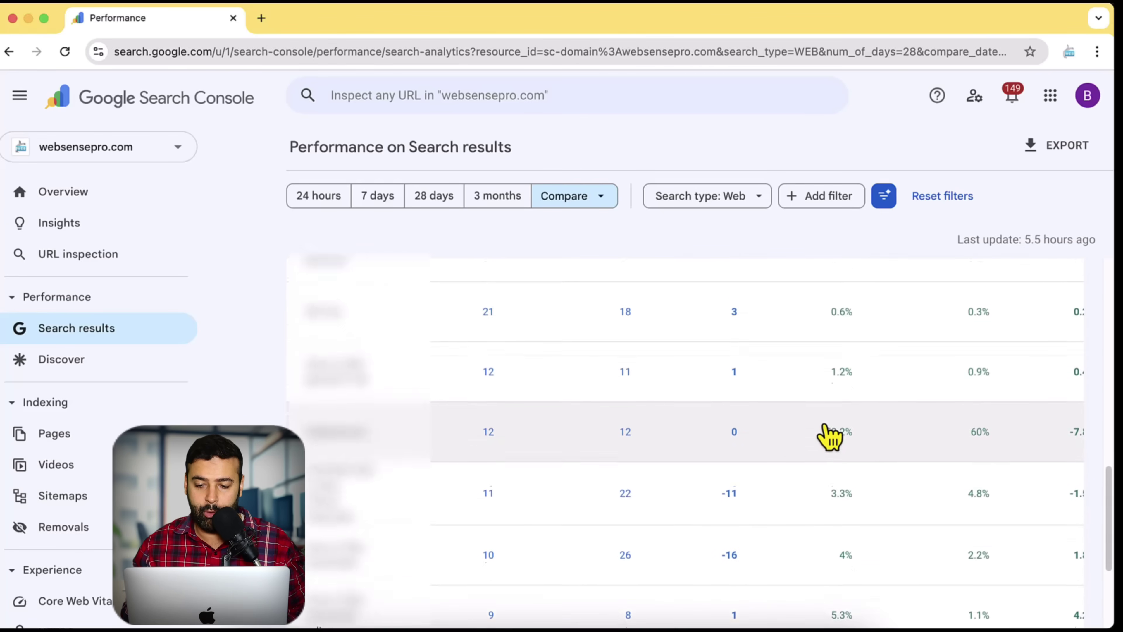
pyautogui.scroll(5, 829, 437)
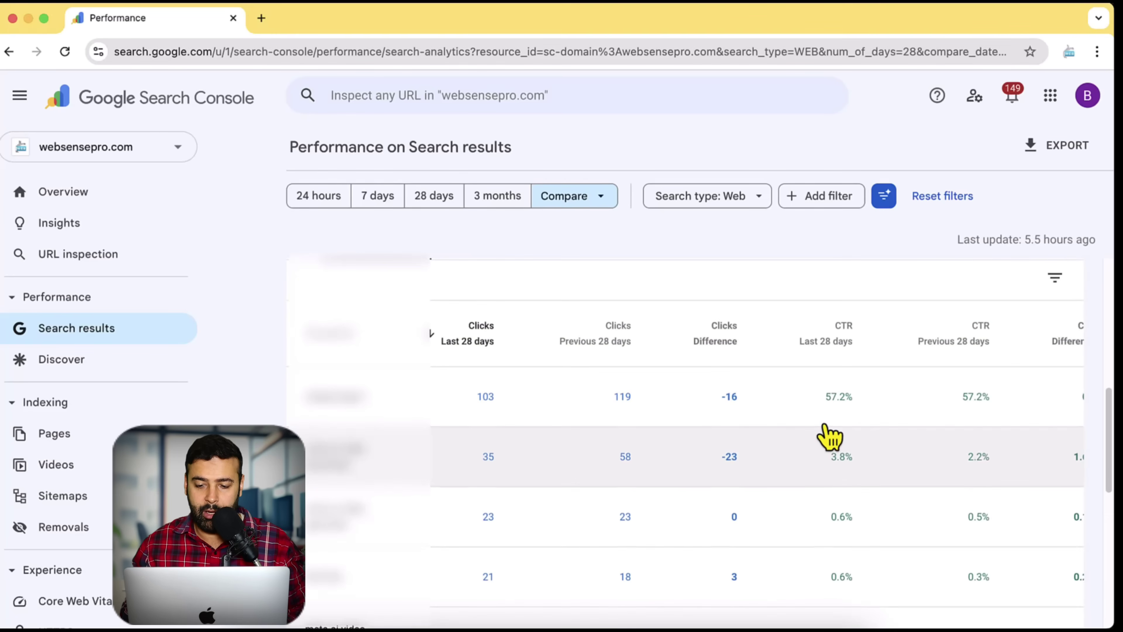
pyautogui.scroll(-20, 829, 437)
pyautogui.scroll(20, 830, 438)
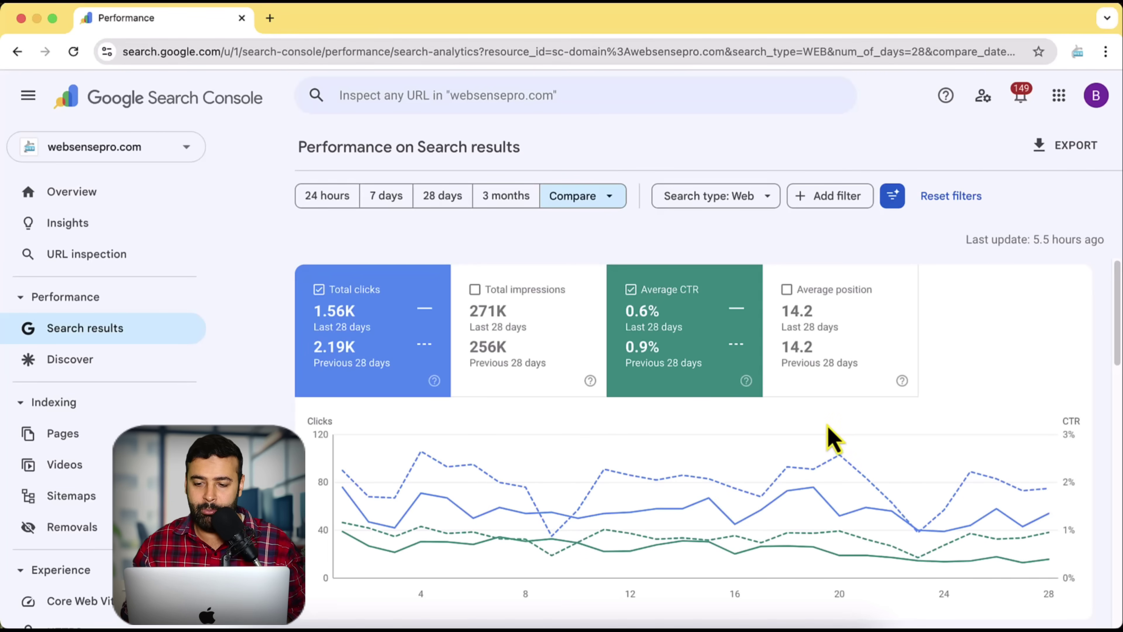
# - Reset the filters, then apply the AI configuration for "Check CTR, clicks, and impressions by device." and view the device breakdown
pyautogui.click(946, 197)
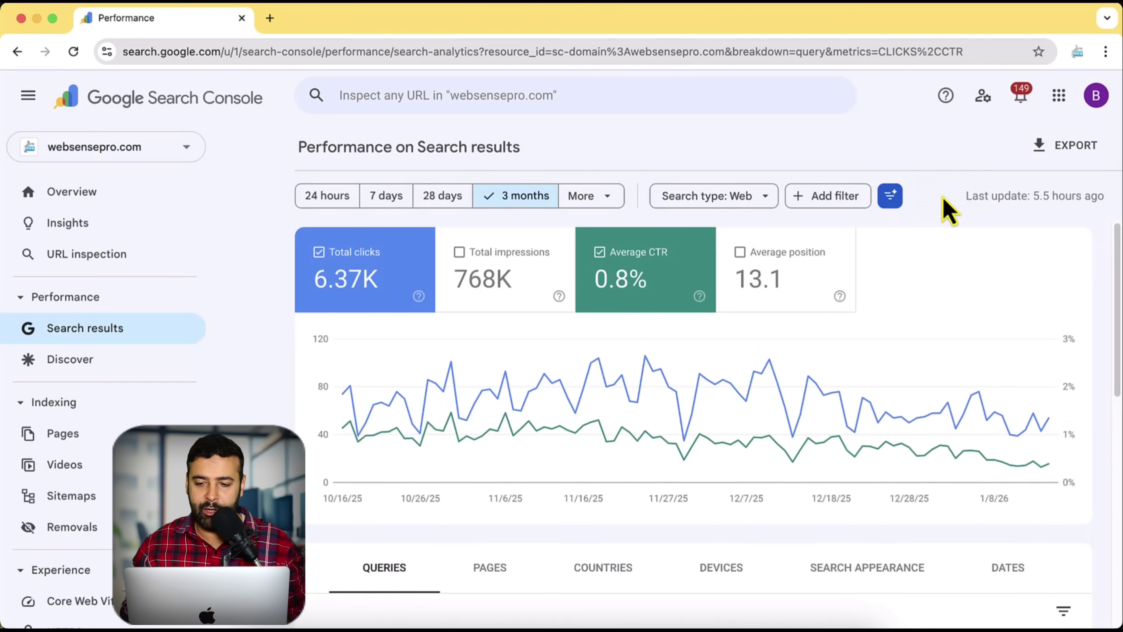
pyautogui.click(895, 201)
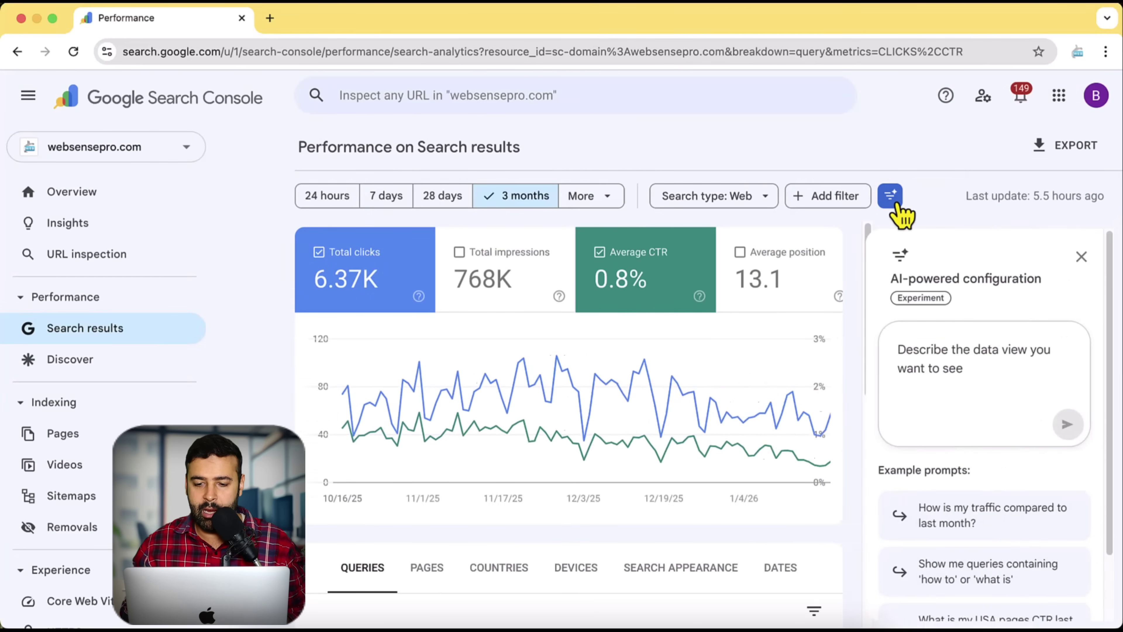
pyautogui.click(931, 344)
pyautogui.write('Check CTR, clicks, and impressions by device.')
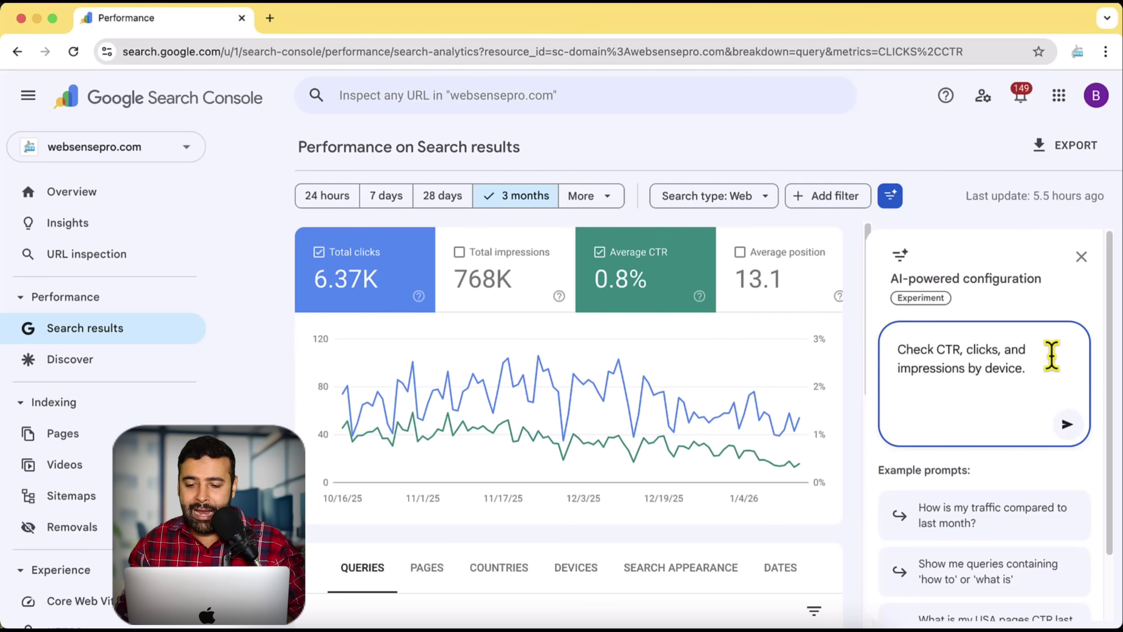
pyautogui.press('Return')
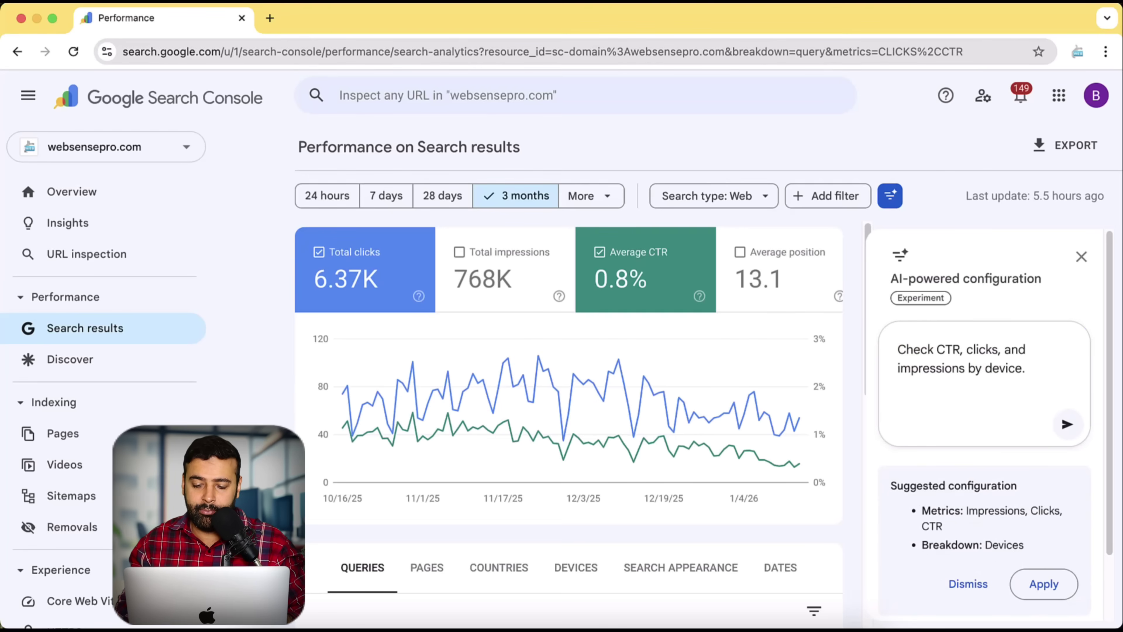
pyautogui.scroll(-1, 992, 352)
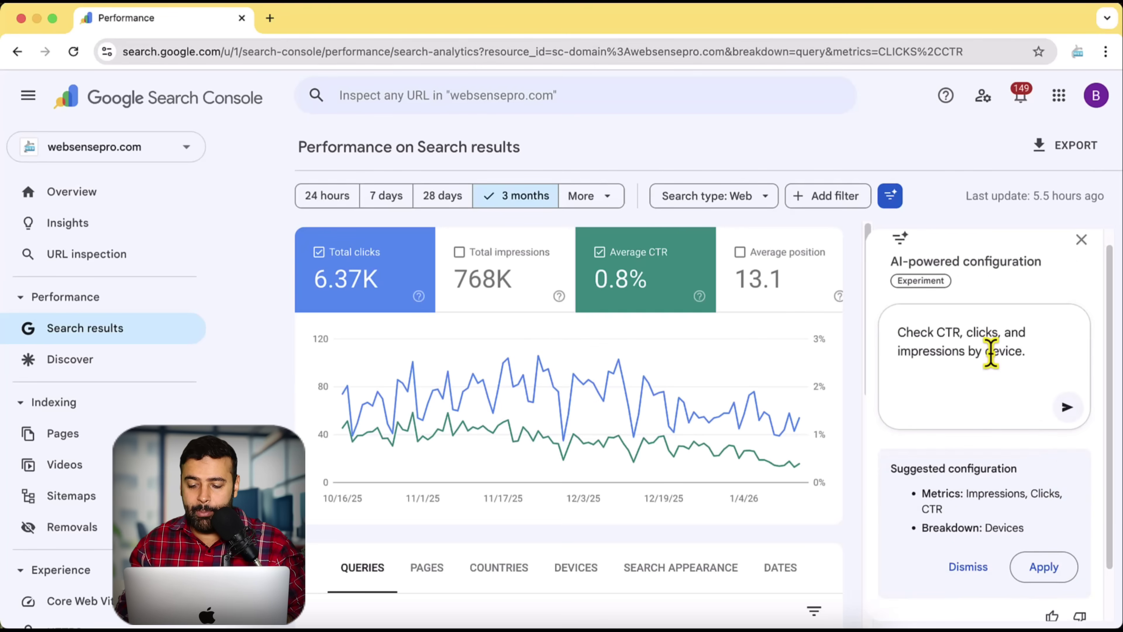
pyautogui.click(1047, 571)
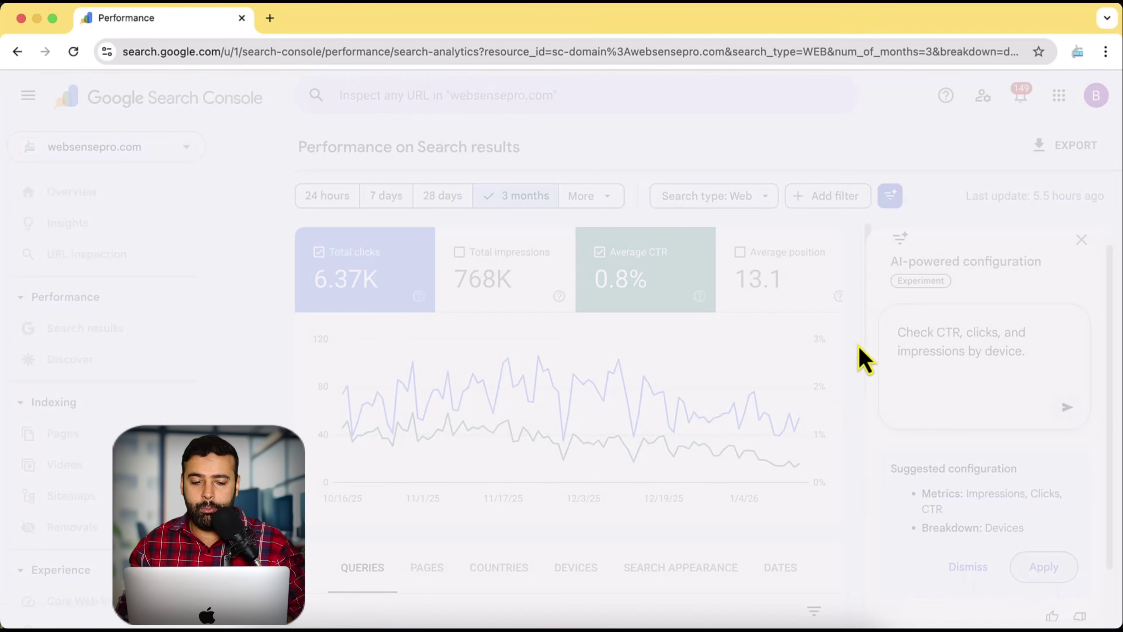
pyautogui.scroll(-6, 862, 359)
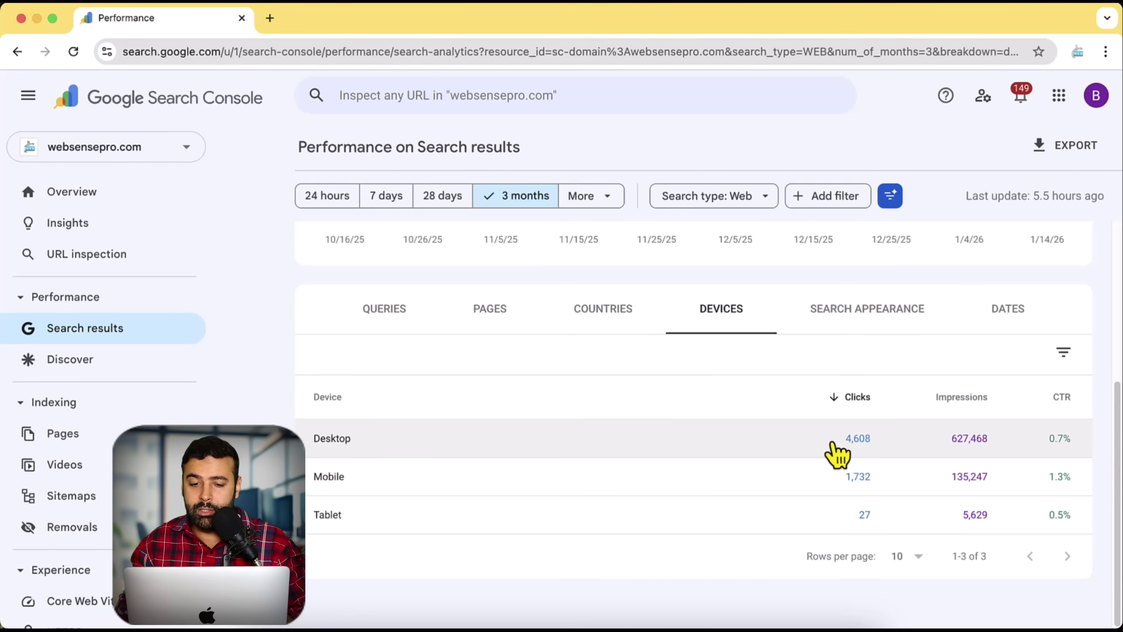
# - Go back to the previous report view and apply the AI configuration for "Find which country I am getting the most traffic from"
pyautogui.press('super+bracketleft')
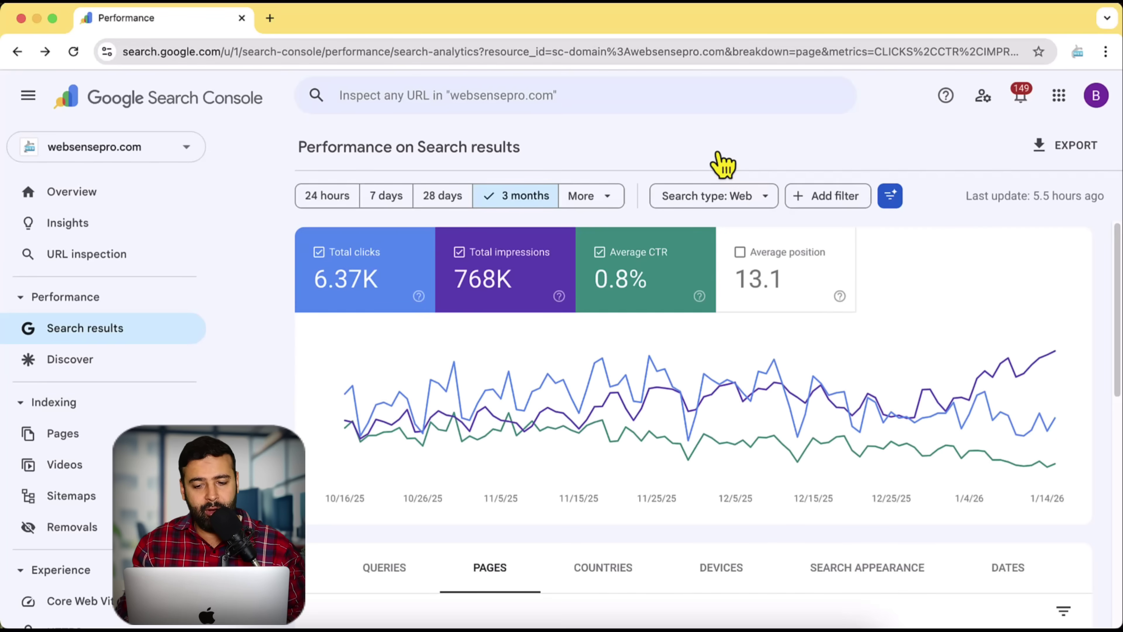
pyautogui.click(890, 195)
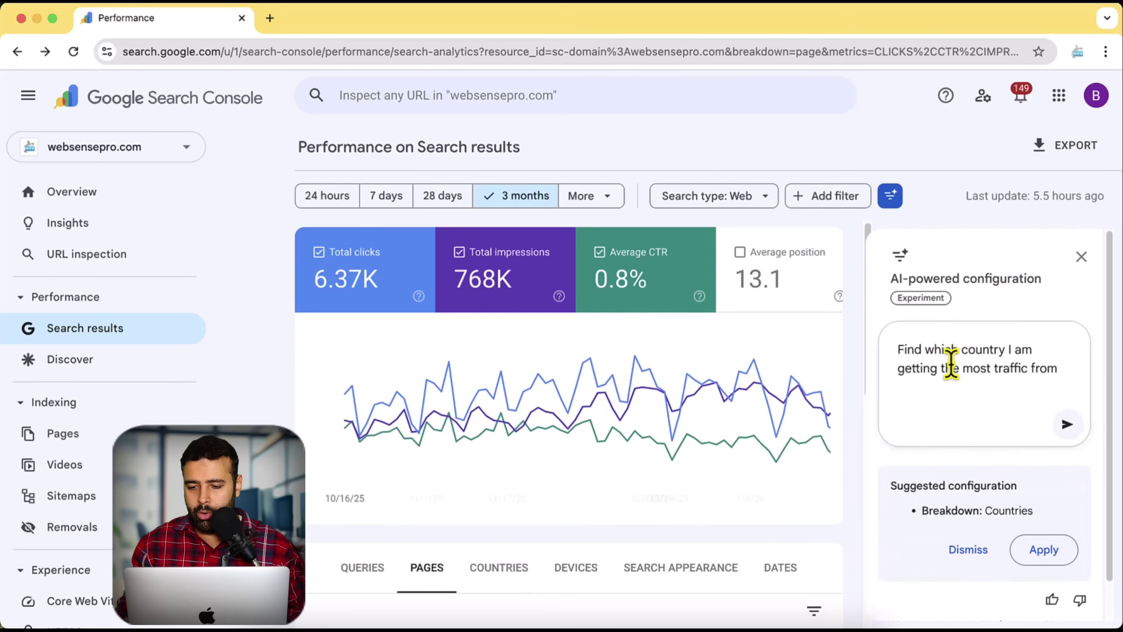
pyautogui.click(951, 361)
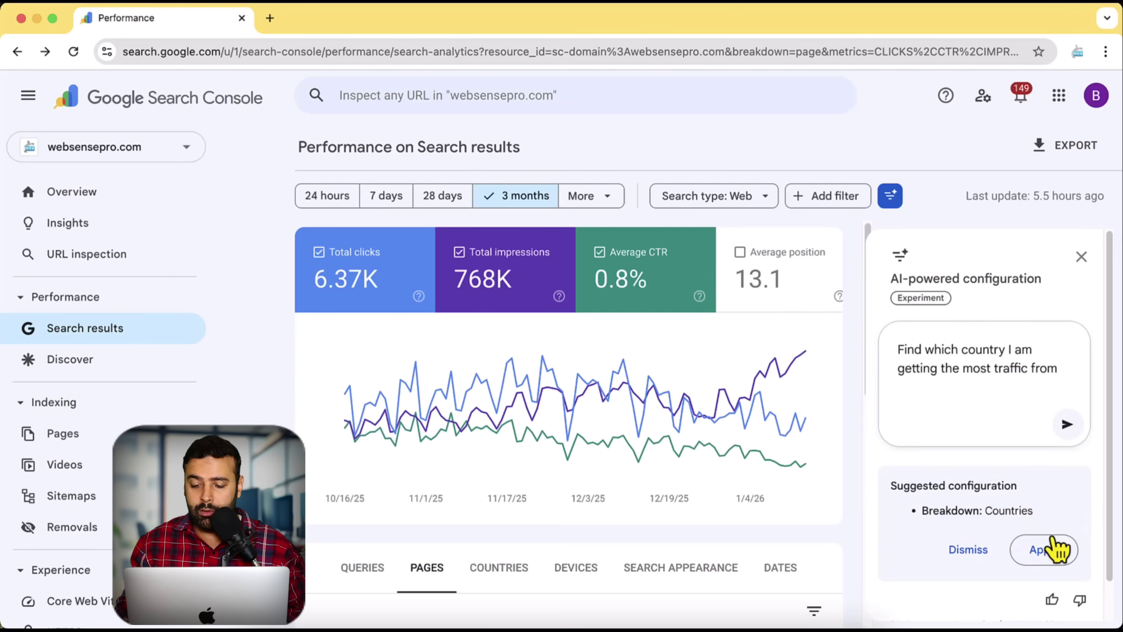
pyautogui.click(1045, 552)
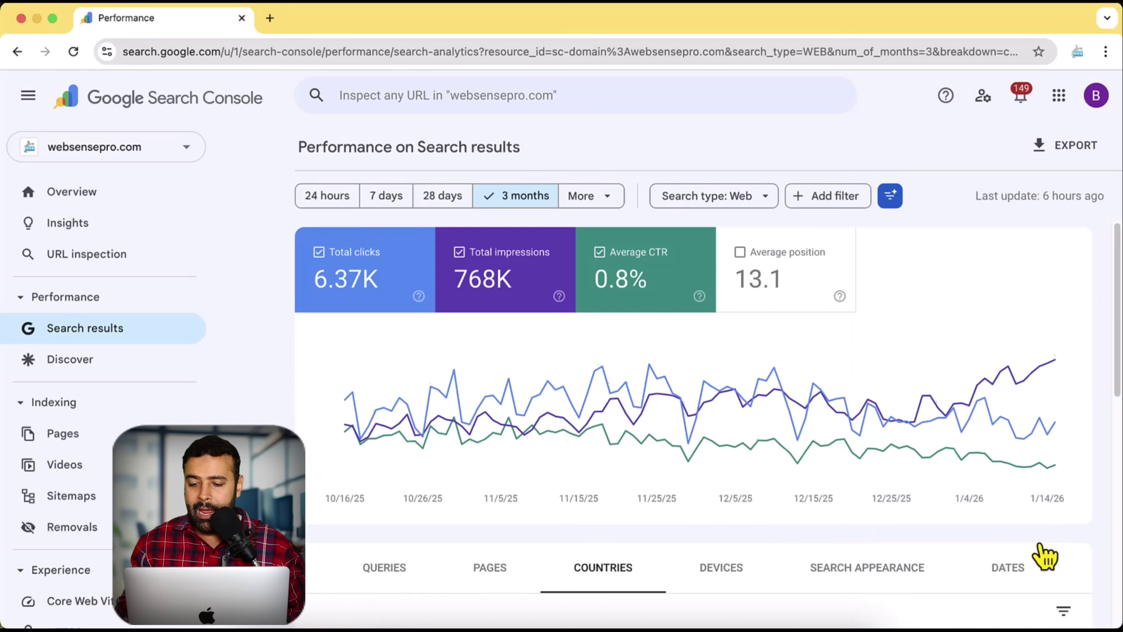
# - Sort the countries table by impressions and compare each country's clicks, impressions and CTR
pyautogui.scroll(-2, 1102, 315)
pyautogui.scroll(-7, 1102, 315)
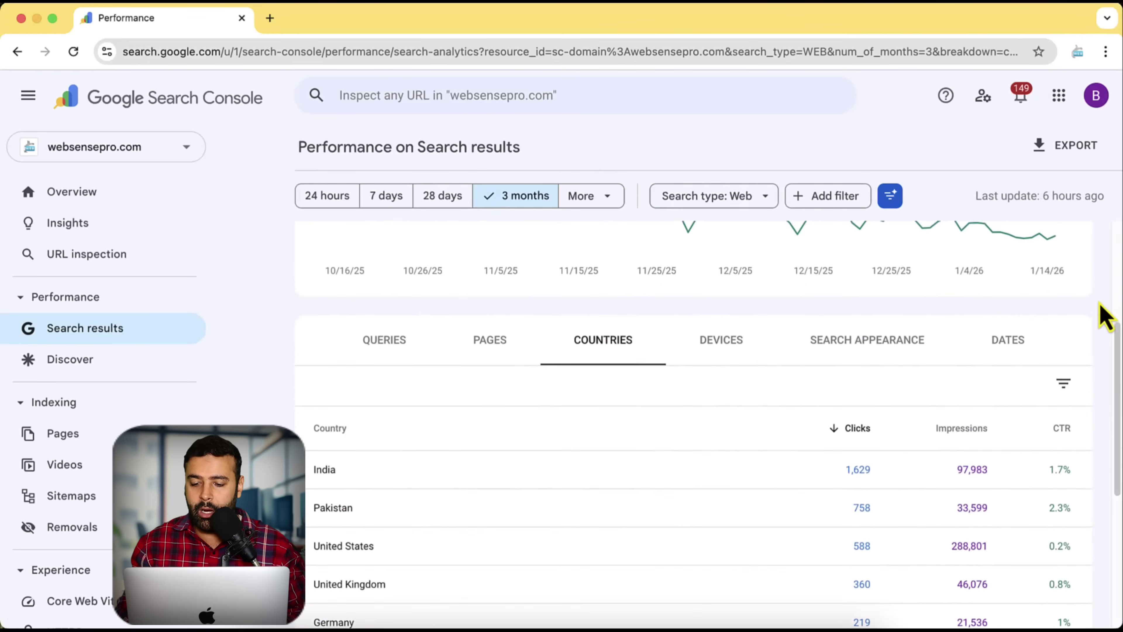
pyautogui.scroll(-3, 1103, 315)
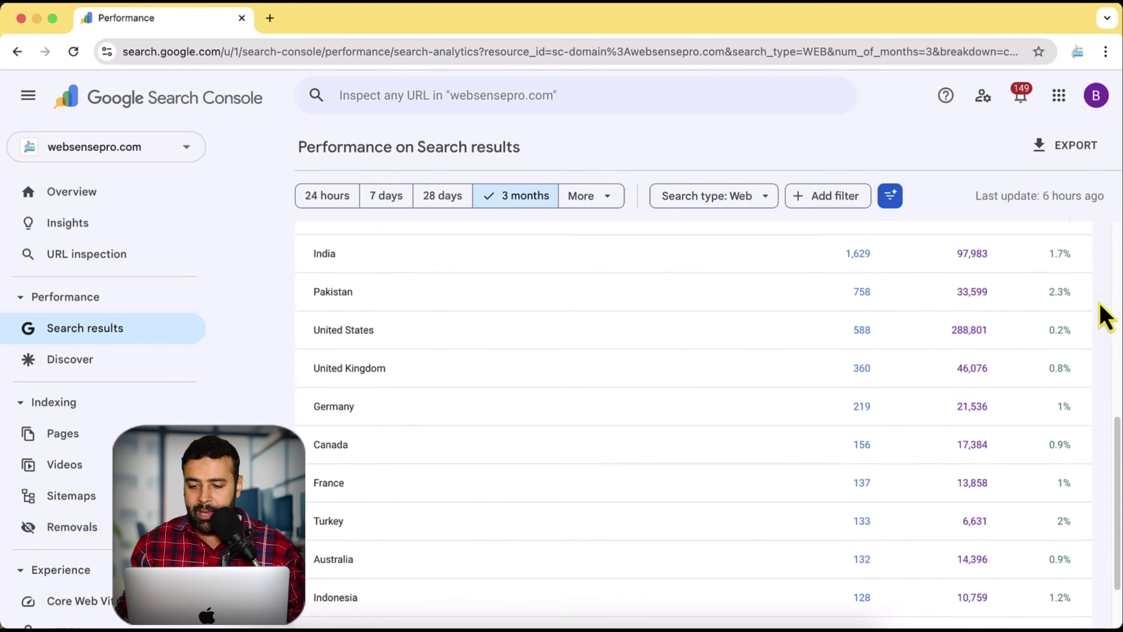
pyautogui.scroll(3, 1096, 374)
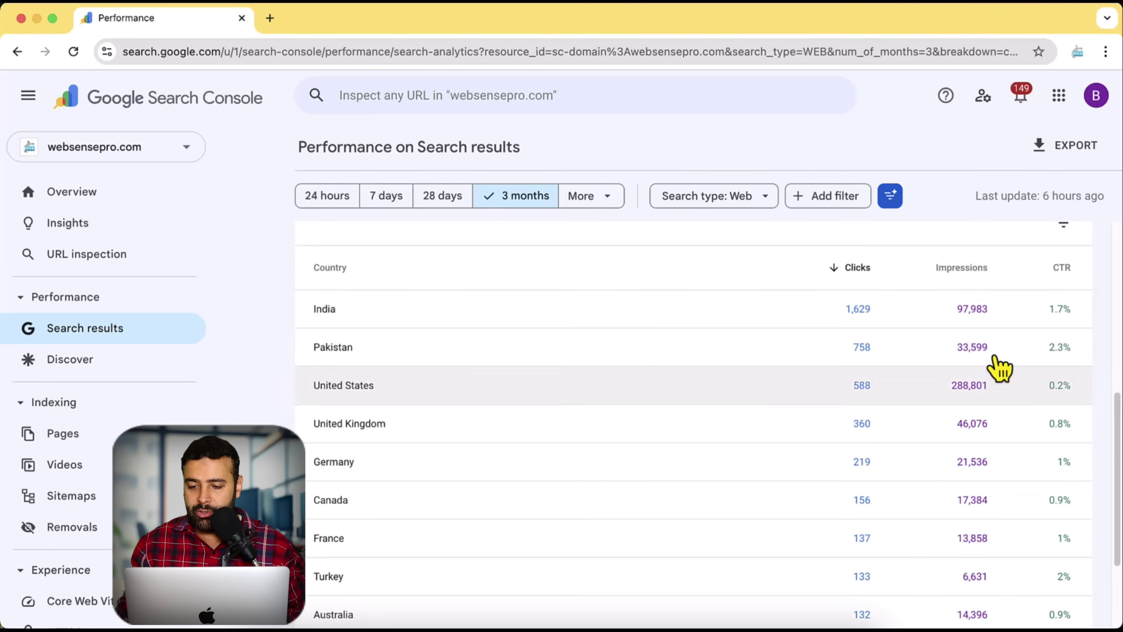
pyautogui.click(973, 271)
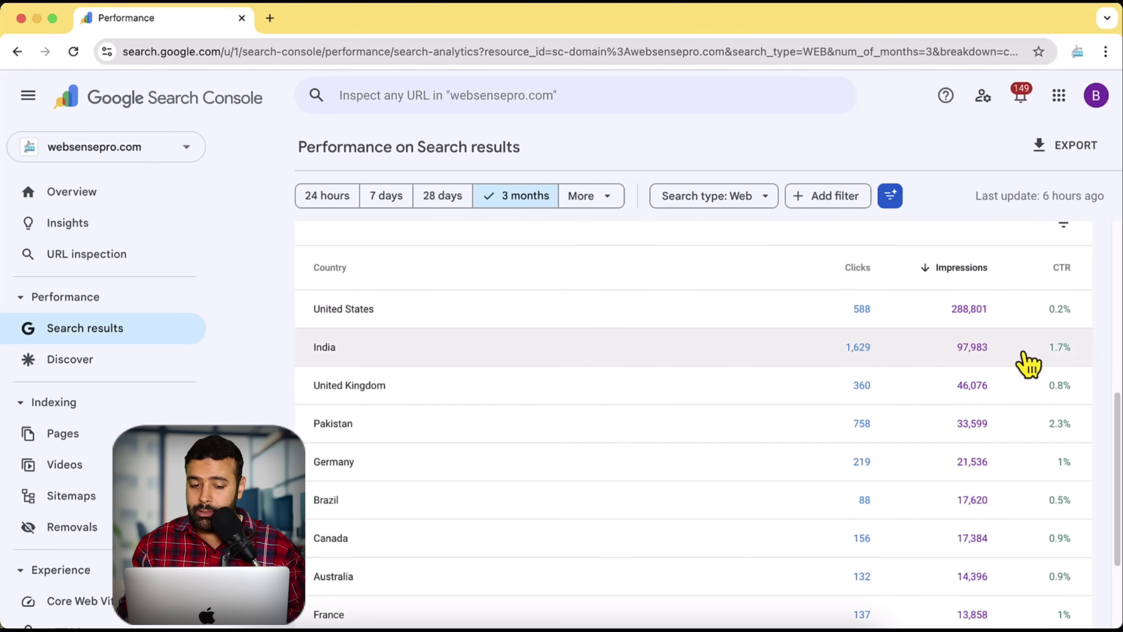
pyautogui.scroll(1, 1037, 354)
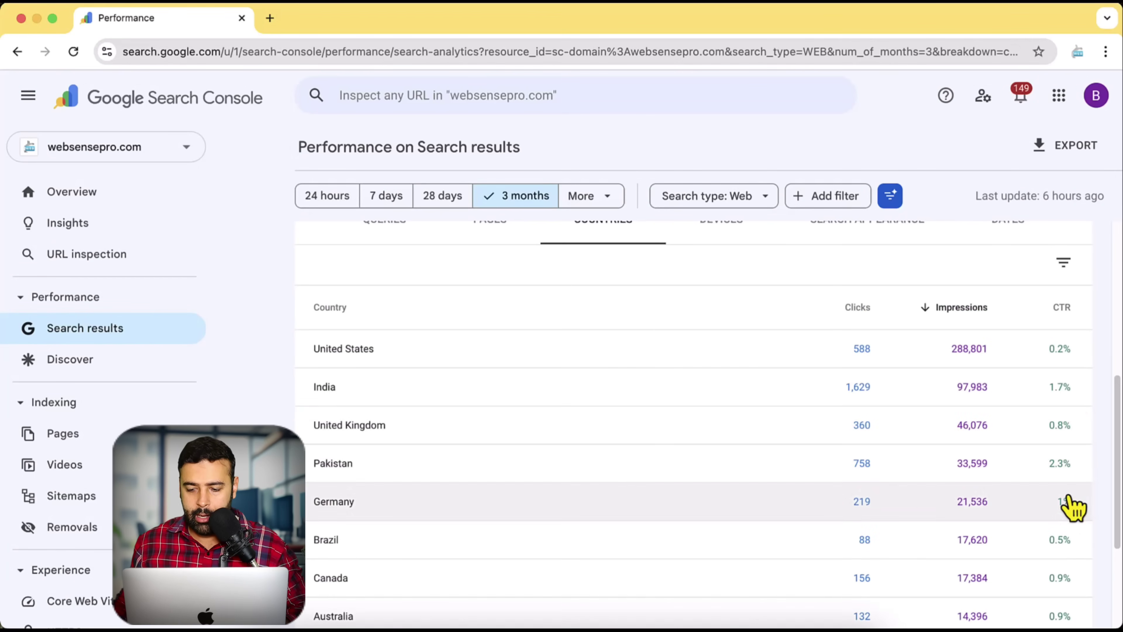
pyautogui.scroll(-4, 1070, 398)
pyautogui.scroll(4, 1065, 438)
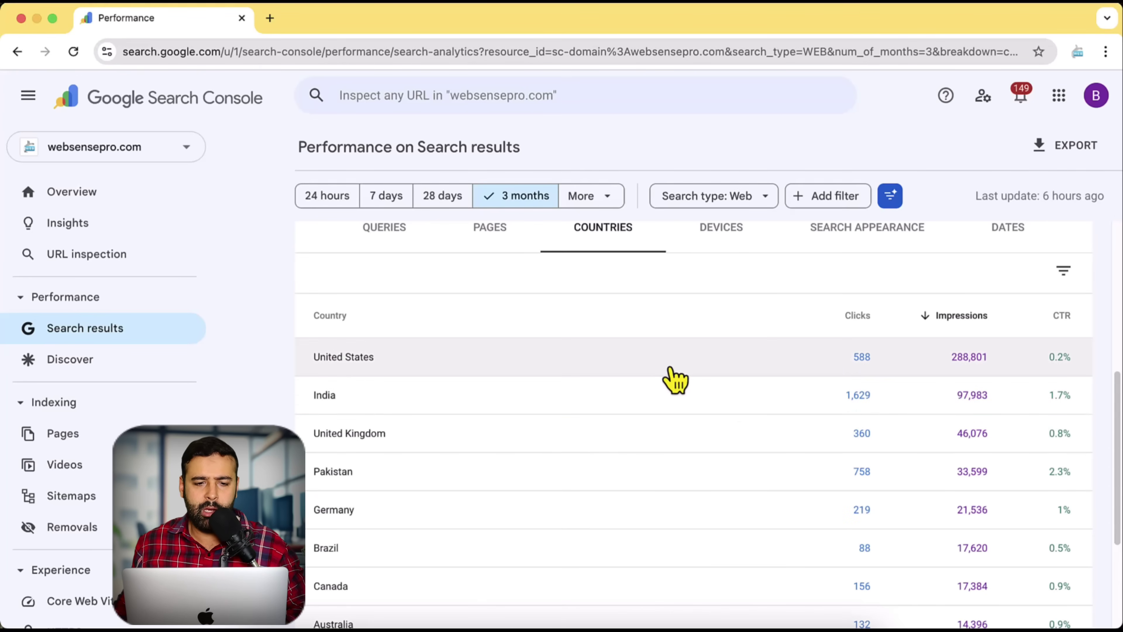
# - Switch to the browser window with the WordPress admin and open the live site of WordPress Test Install
pyautogui.hotkey('ctrl', 'Up')
pyautogui.click(384, 225)
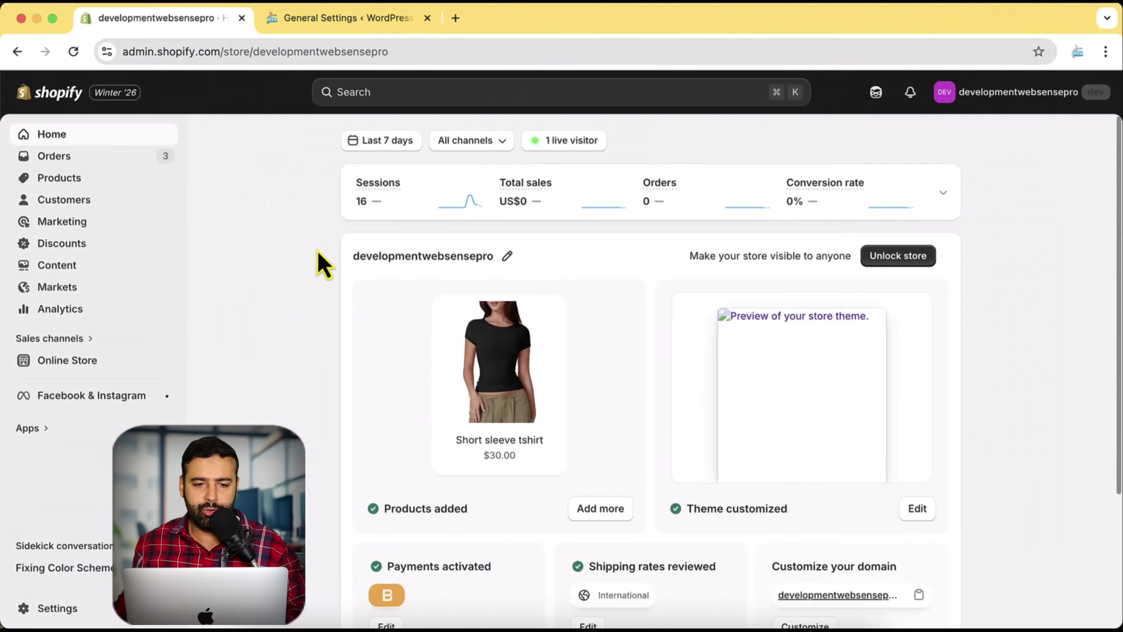
pyautogui.click(326, 25)
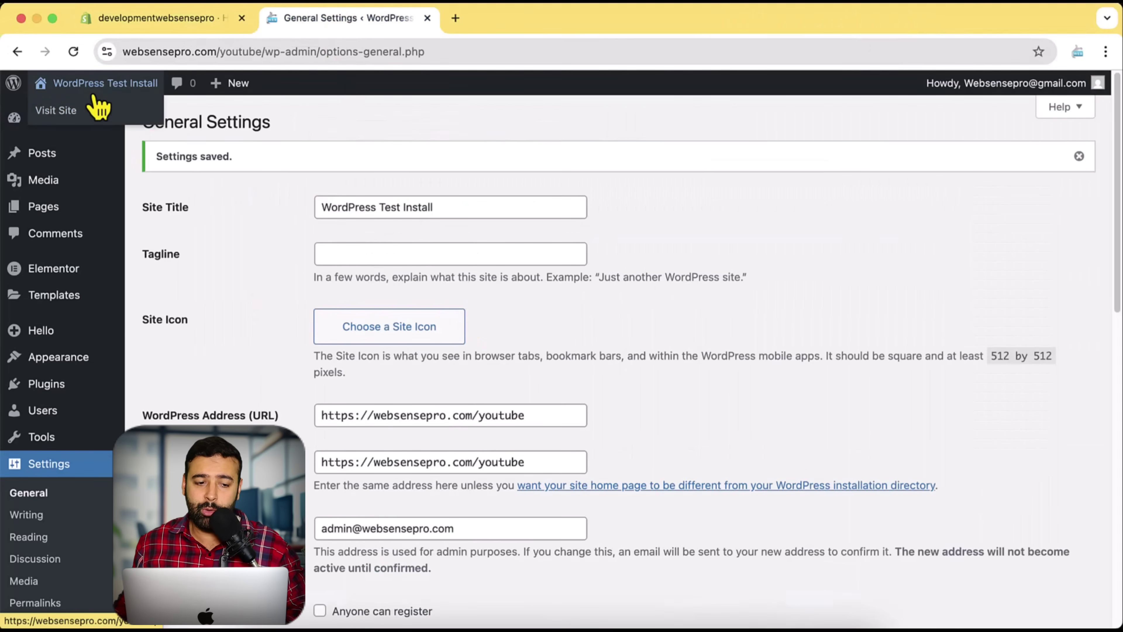
pyautogui.click(88, 111)
# - Return to Search Console, start adding a new property and choose the URL prefix type
pyautogui.hotkey('ctrl', 'Up')
pyautogui.click(386, 424)
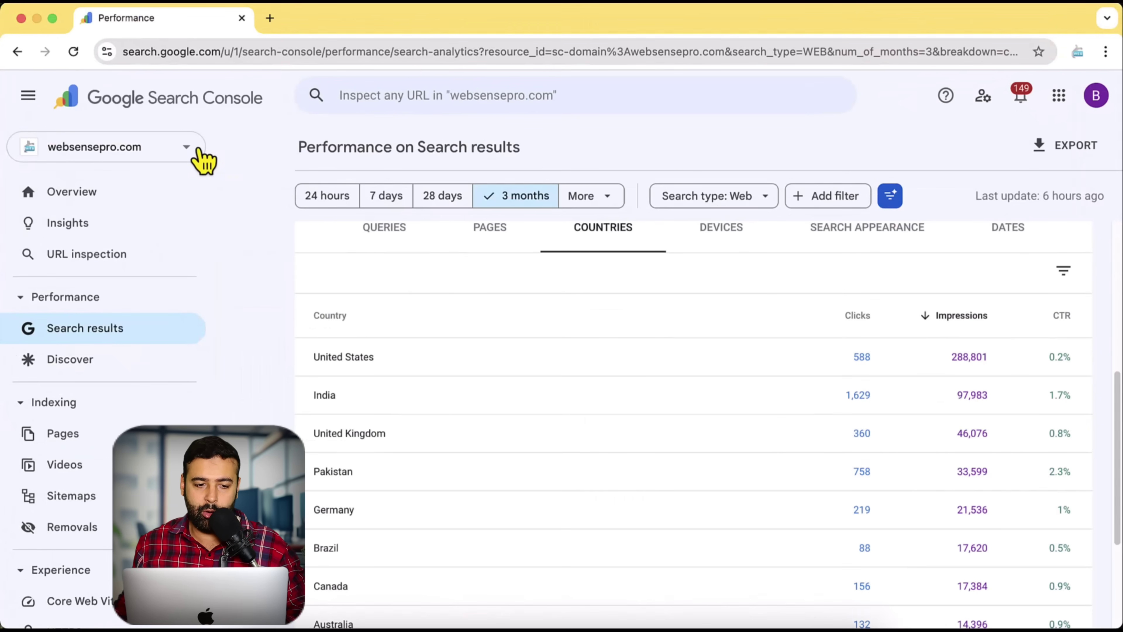
pyautogui.click(198, 152)
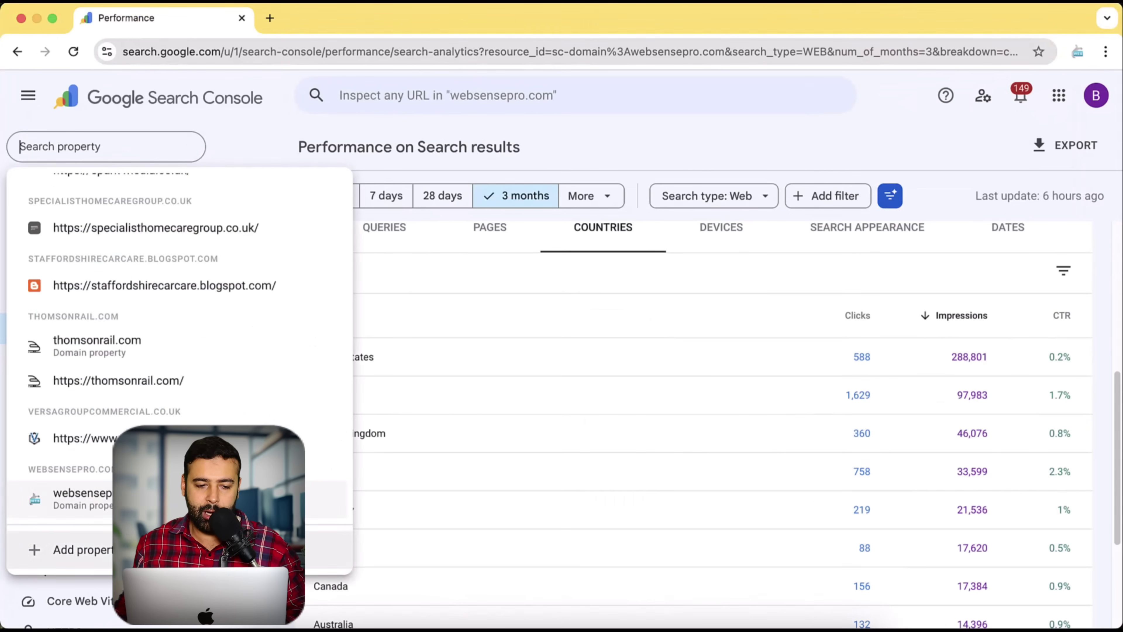
pyautogui.click(177, 549)
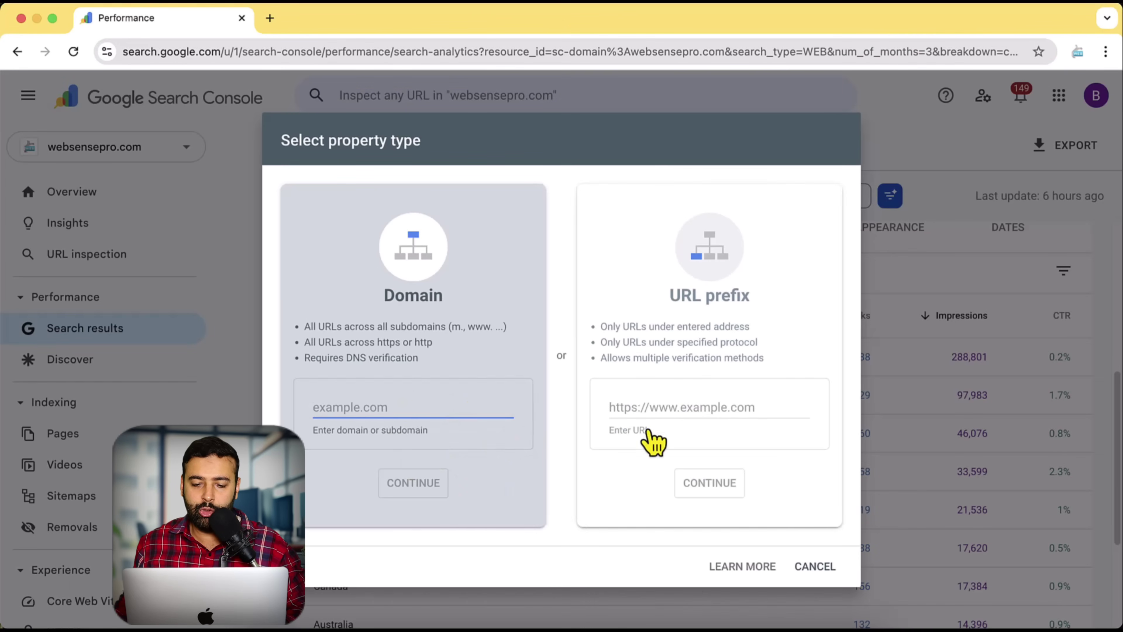
pyautogui.click(672, 408)
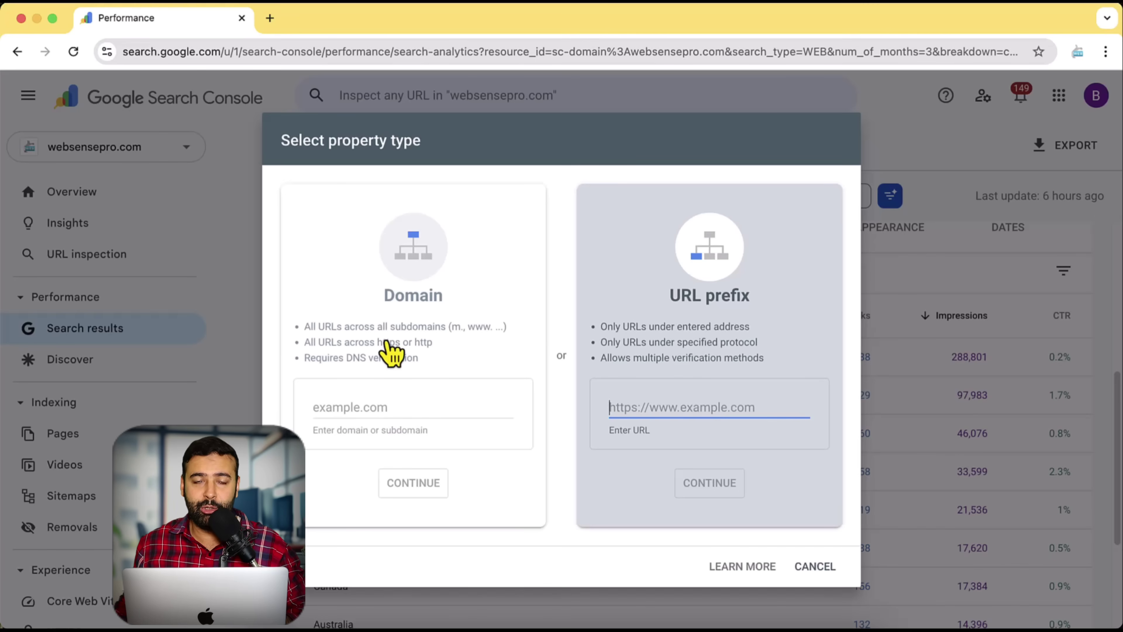
pyautogui.click(362, 402)
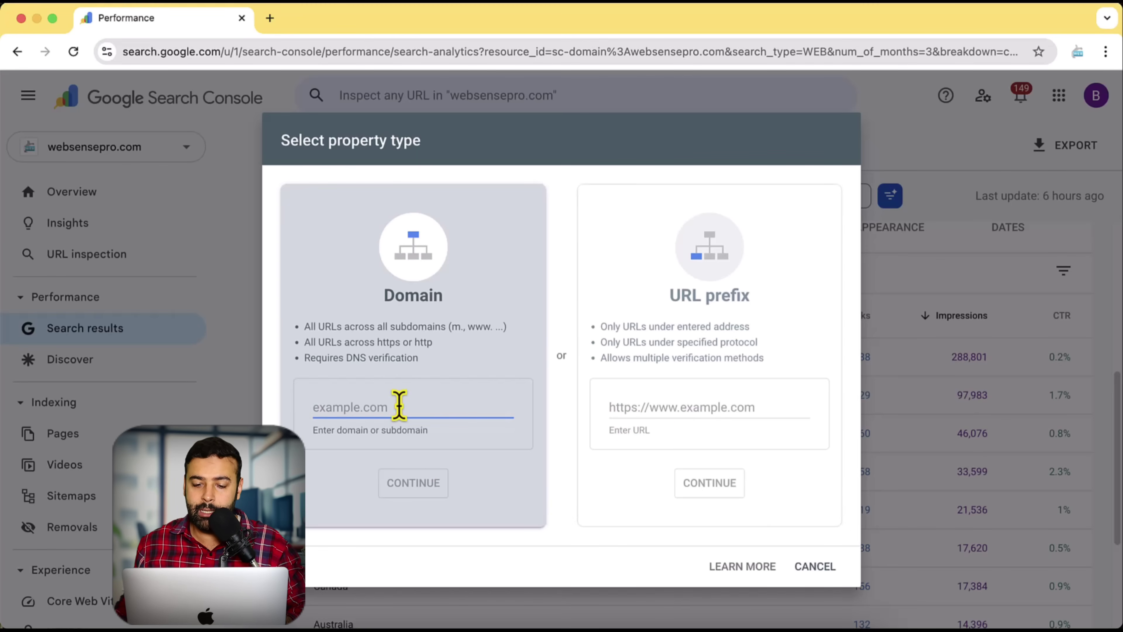
pyautogui.click(670, 411)
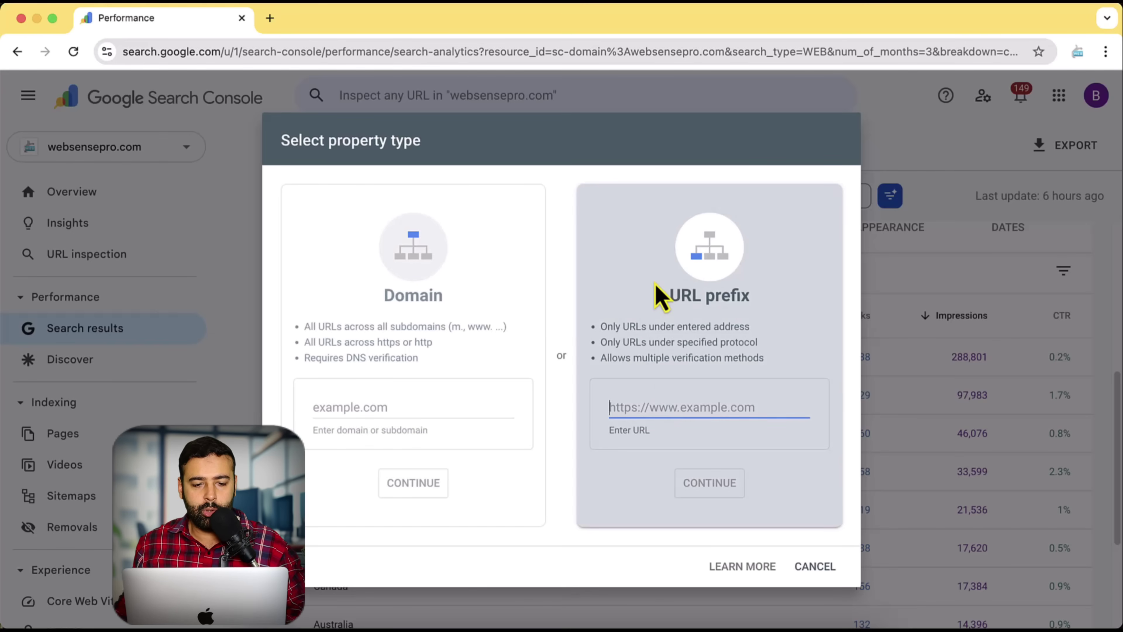
pyautogui.hotkey('ctrl', 'Up')
pyautogui.click(304, 273)
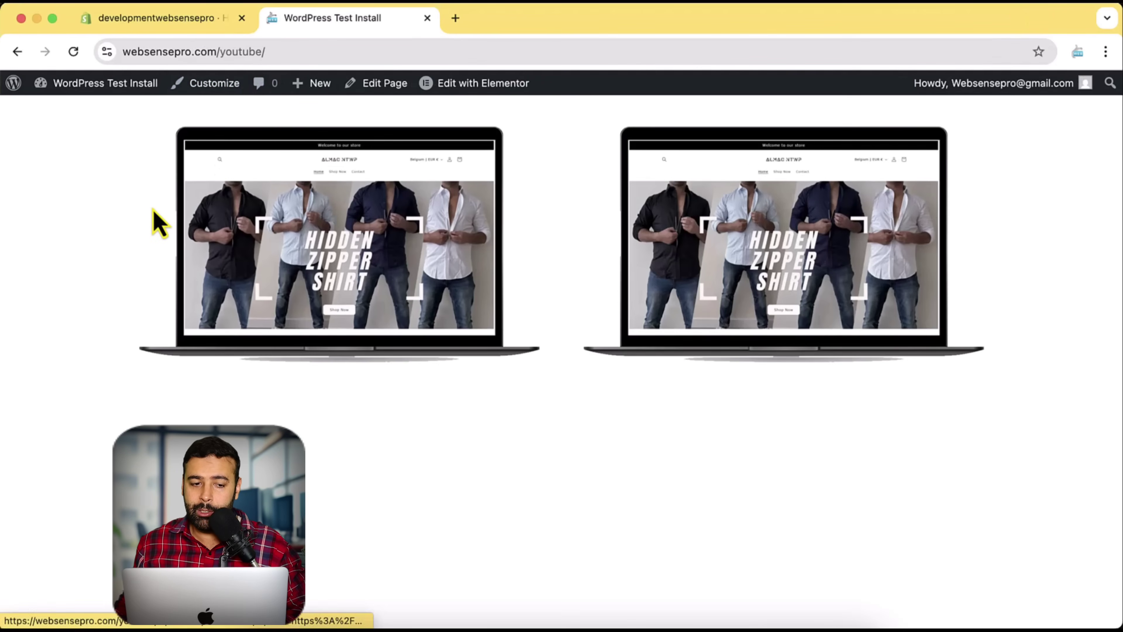
pyautogui.click(305, 51)
pyautogui.press('super+c')
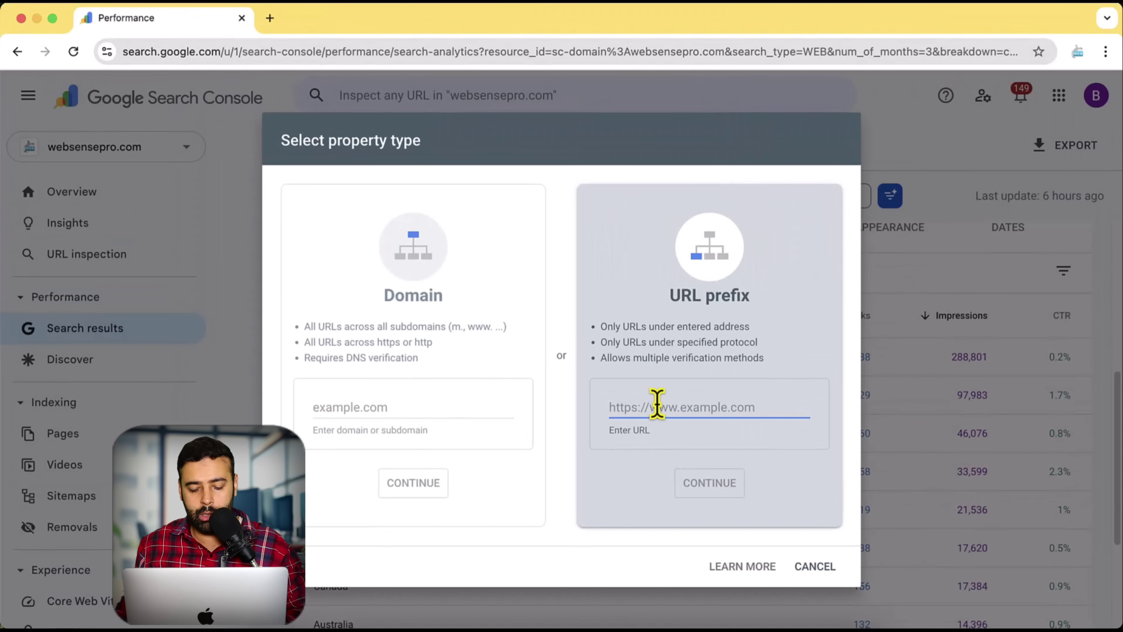
pyautogui.click(657, 400)
pyautogui.press('super+v')
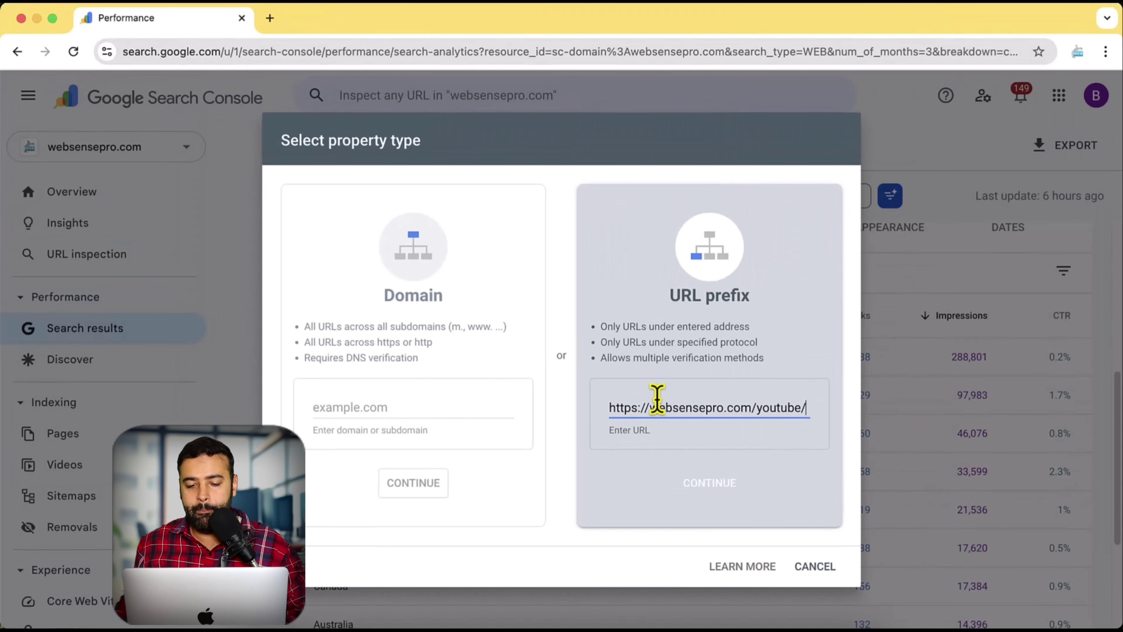
pyautogui.click(725, 486)
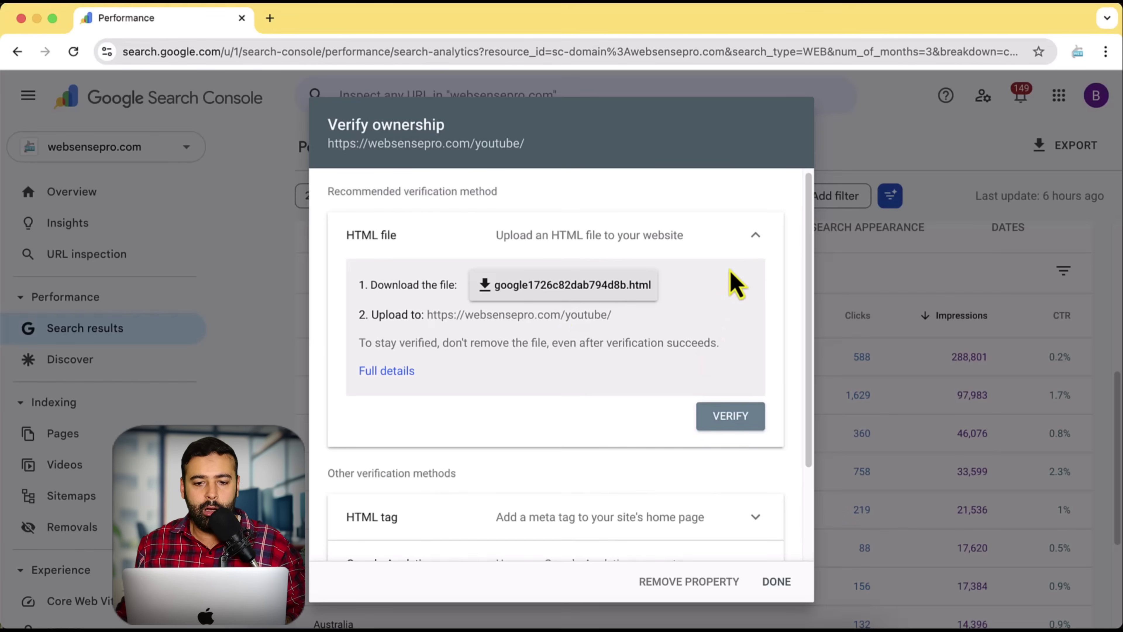
# - Expand the HTML tag verification method and copy its google-site-verification meta tag
pyautogui.scroll(-5, 735, 285)
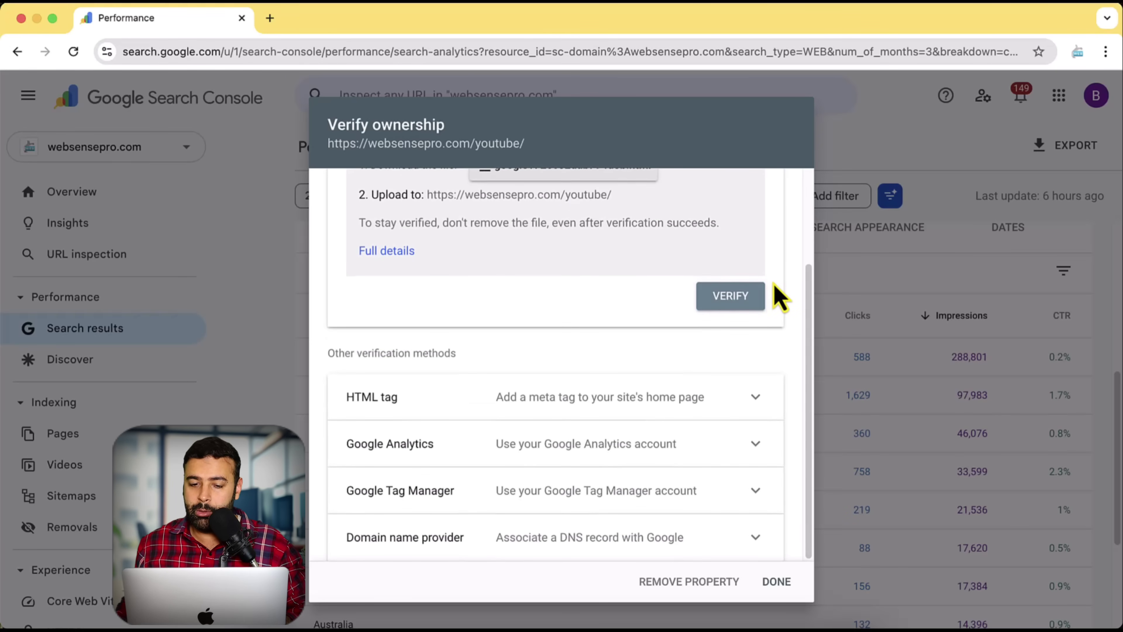
pyautogui.click(760, 399)
pyautogui.scroll(-4, 770, 270)
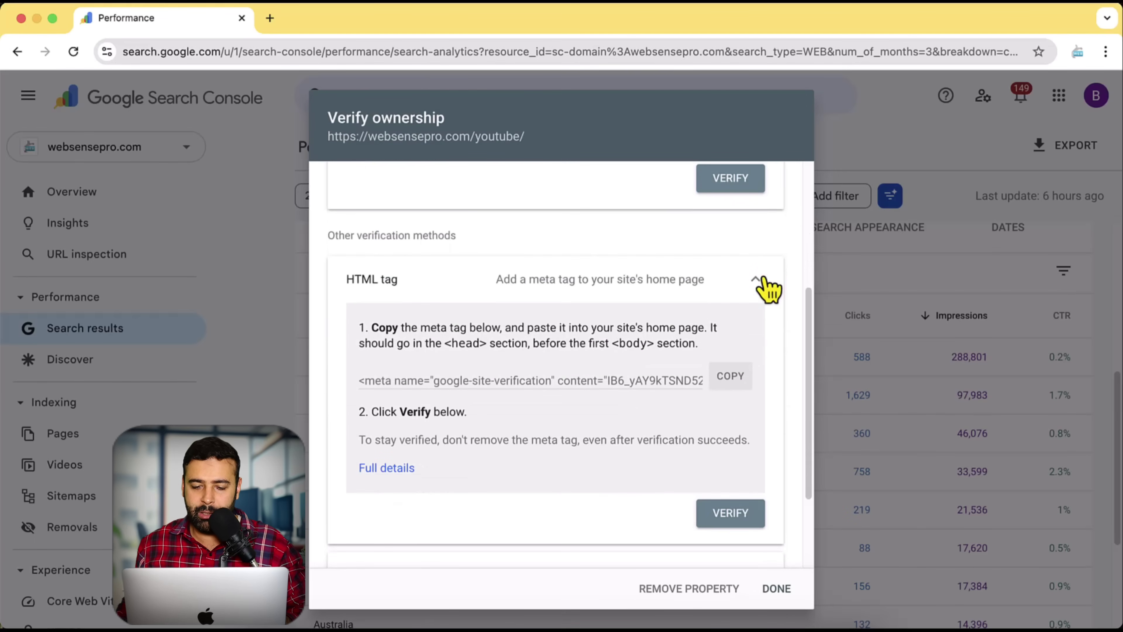
pyautogui.click(731, 382)
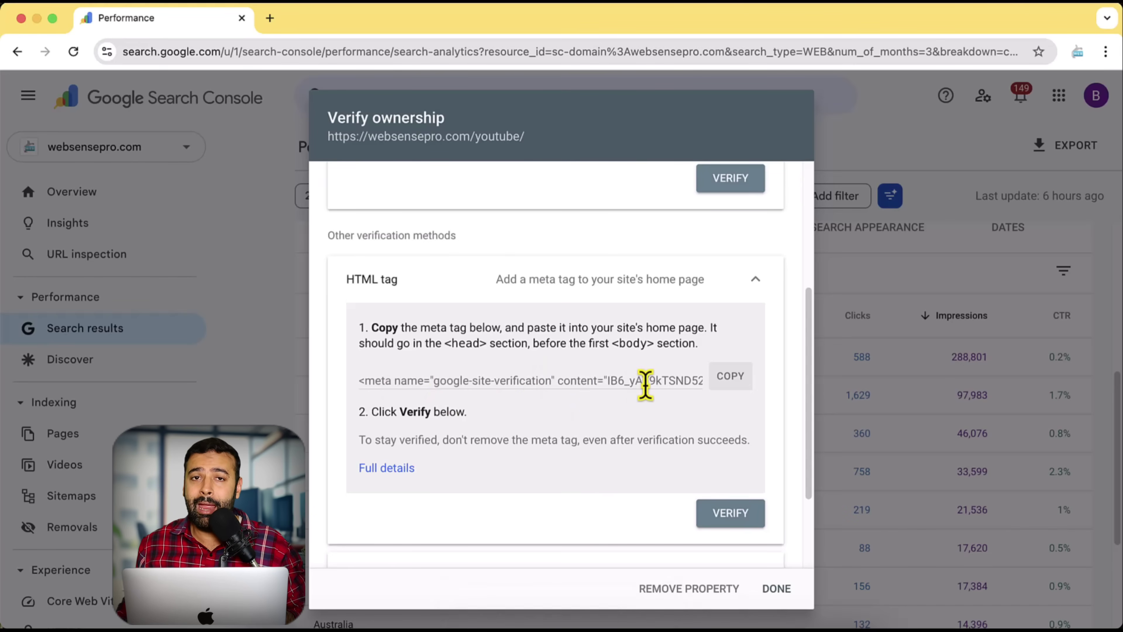
# - Switch back to the WordPress site window and open its Dashboard in a new tab
pyautogui.hotkey('ctrl', 'Up')
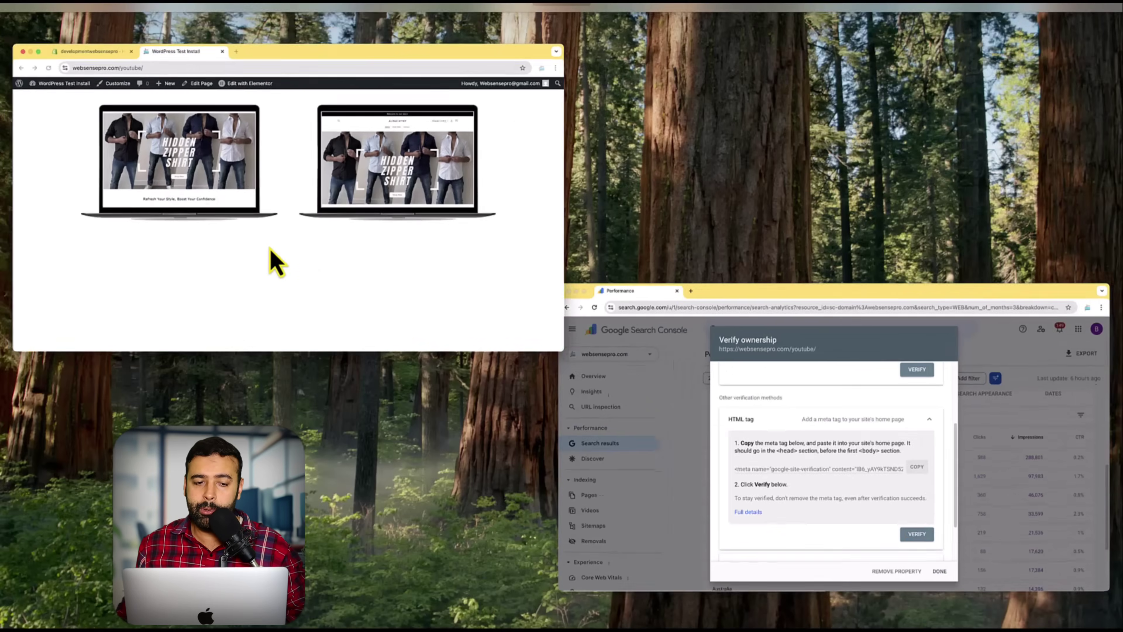
pyautogui.click(278, 260)
pyautogui.moveTo(69, 87)
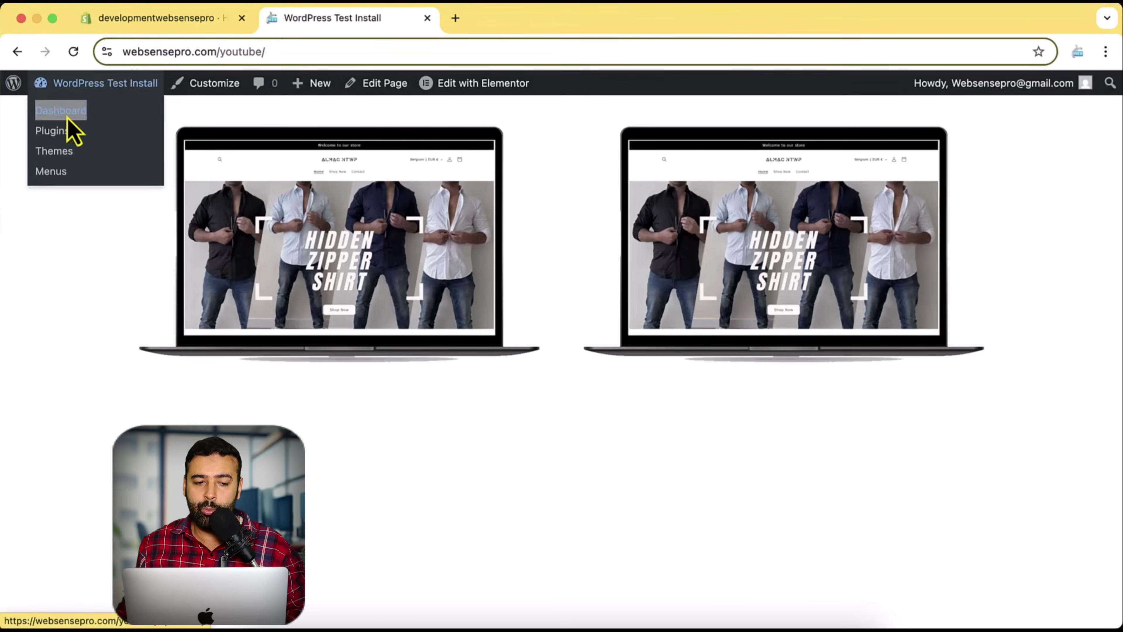
pyautogui.rightClick(60, 110)
pyautogui.click(88, 118)
pyautogui.click(482, 18)
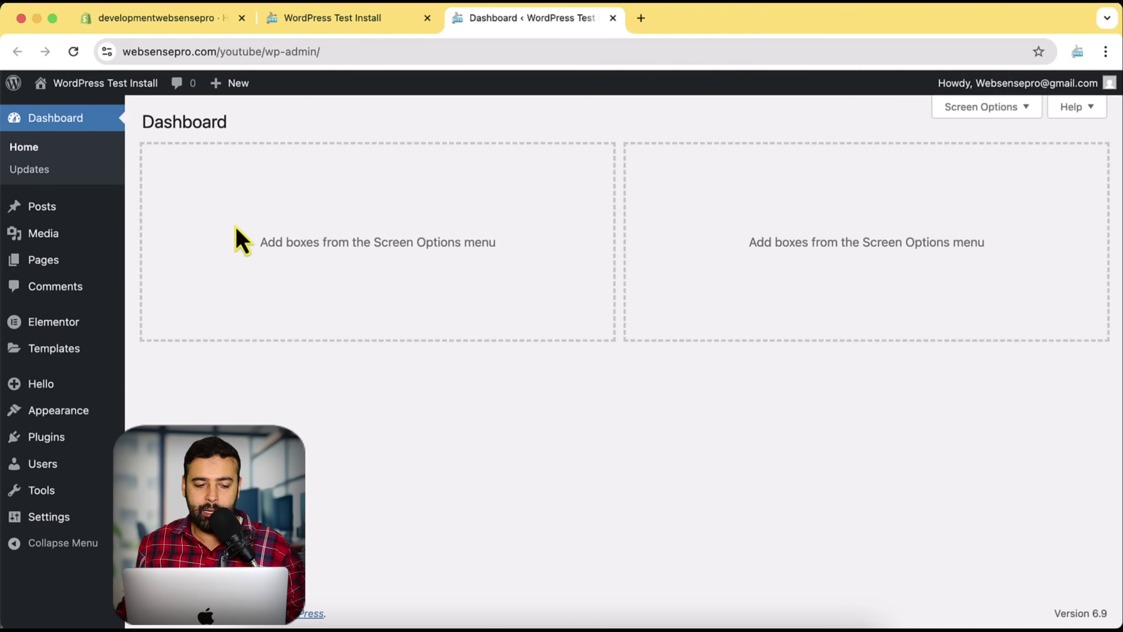
# - Go to the Add Plugins page and search for "header post injection" to locate the Head, Footer and Post Injections plugin
pyautogui.click(64, 438)
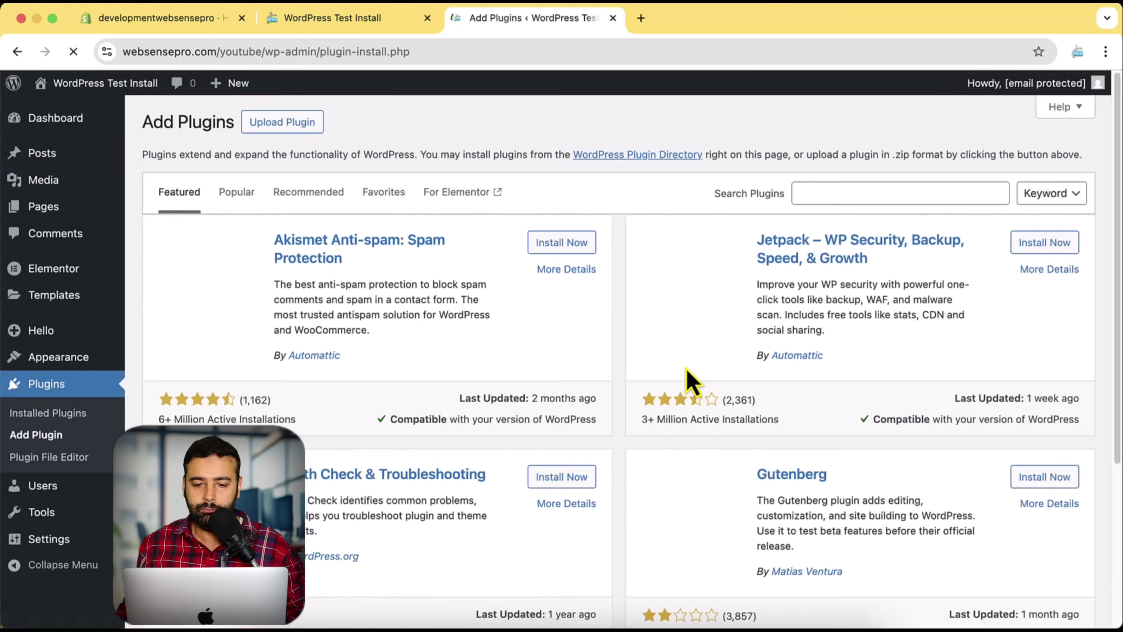
pyautogui.click(889, 193)
pyautogui.write('hea')
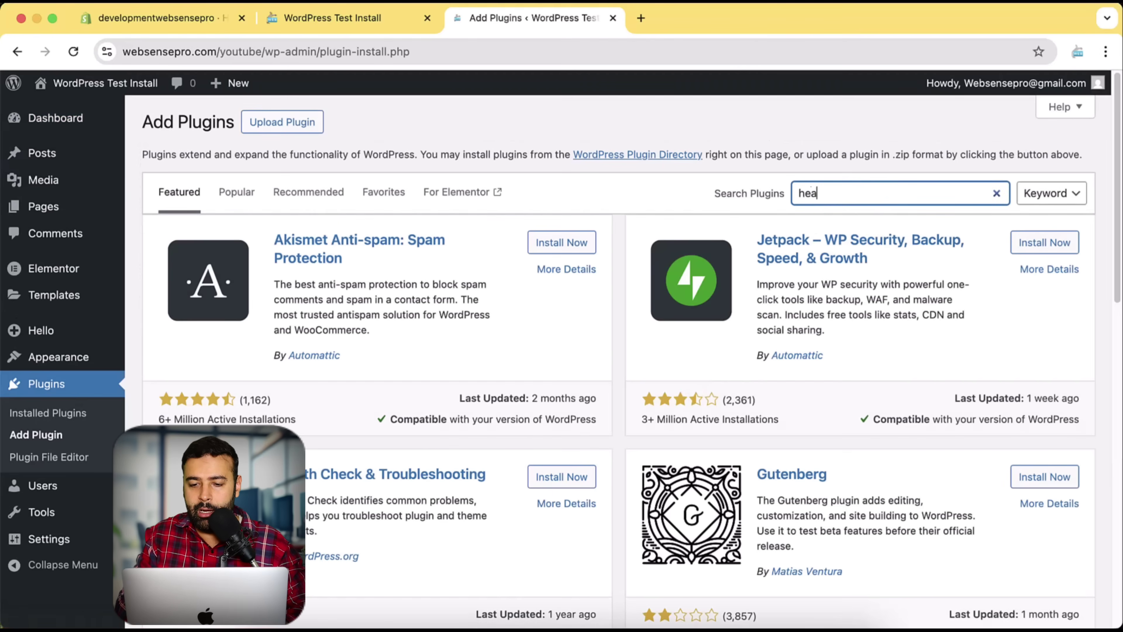
pyautogui.write('der post injec')
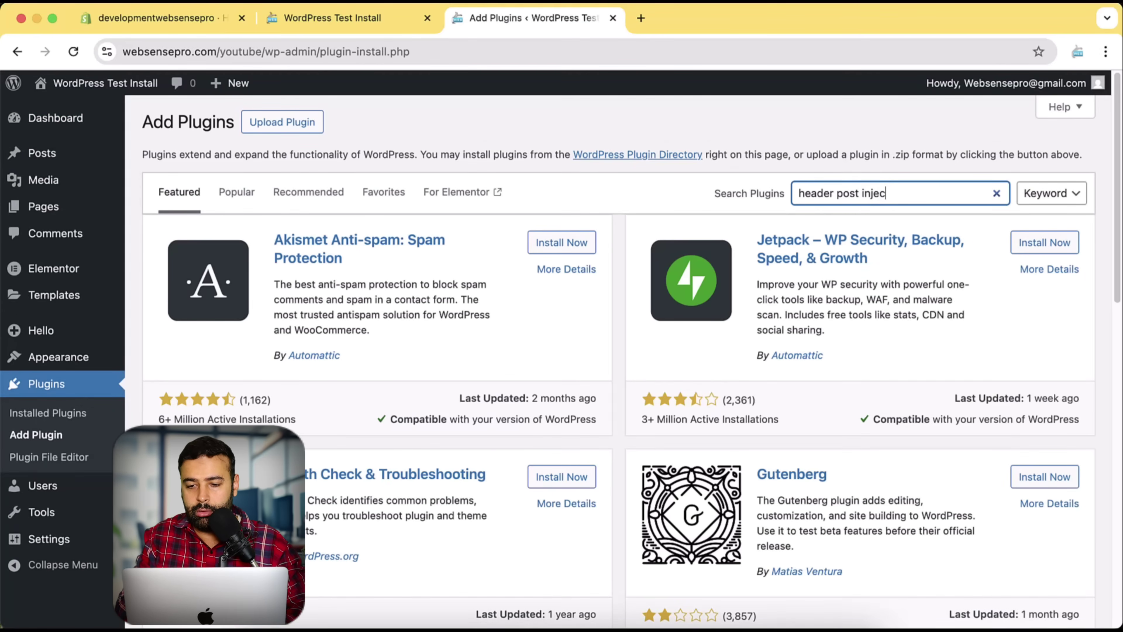
pyautogui.write('tion')
pyautogui.scroll(-2, 747, 258)
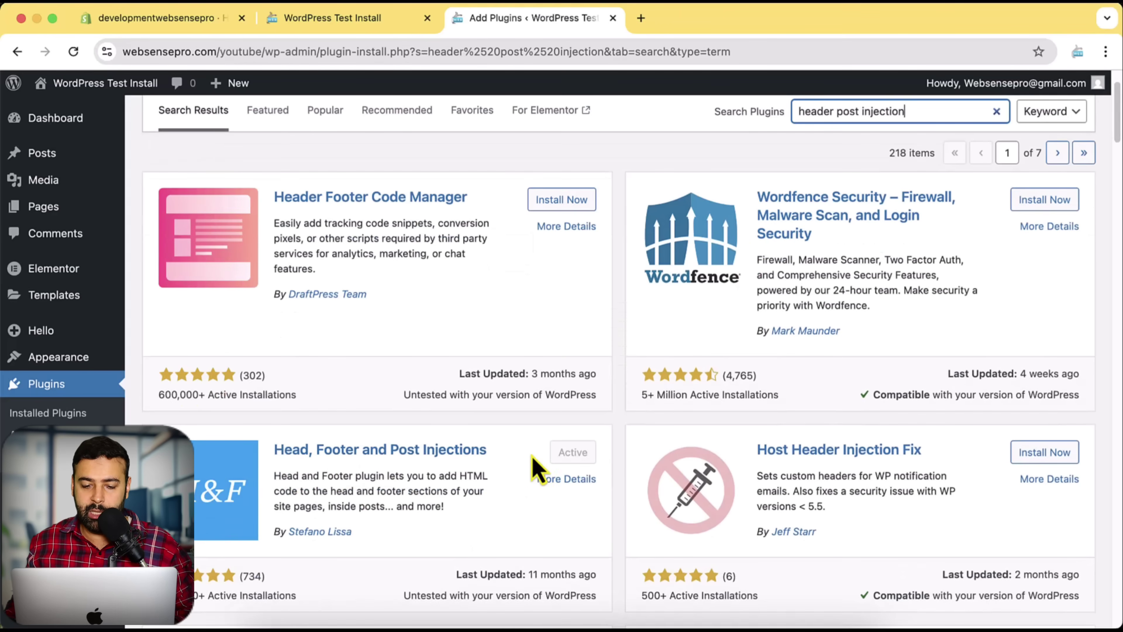
pyautogui.scroll(-1, 614, 451)
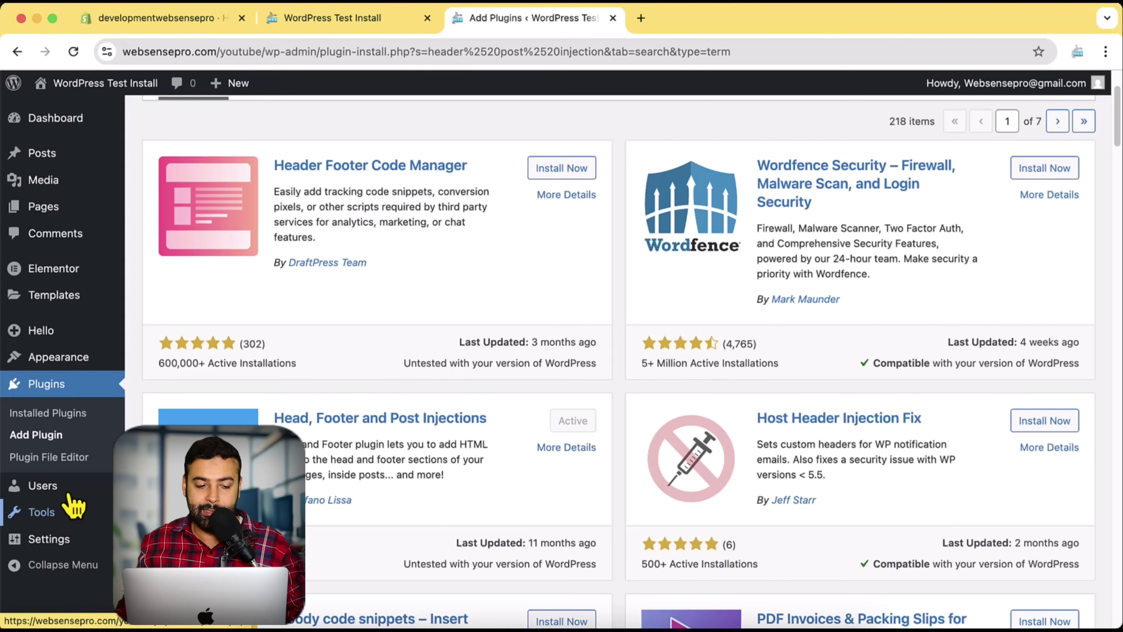
# - Capture the plugin results with the Settings submenu showing, and draw red arrows to Head, Footer and Post Injections and its Active label
pyautogui.moveTo(83, 538)
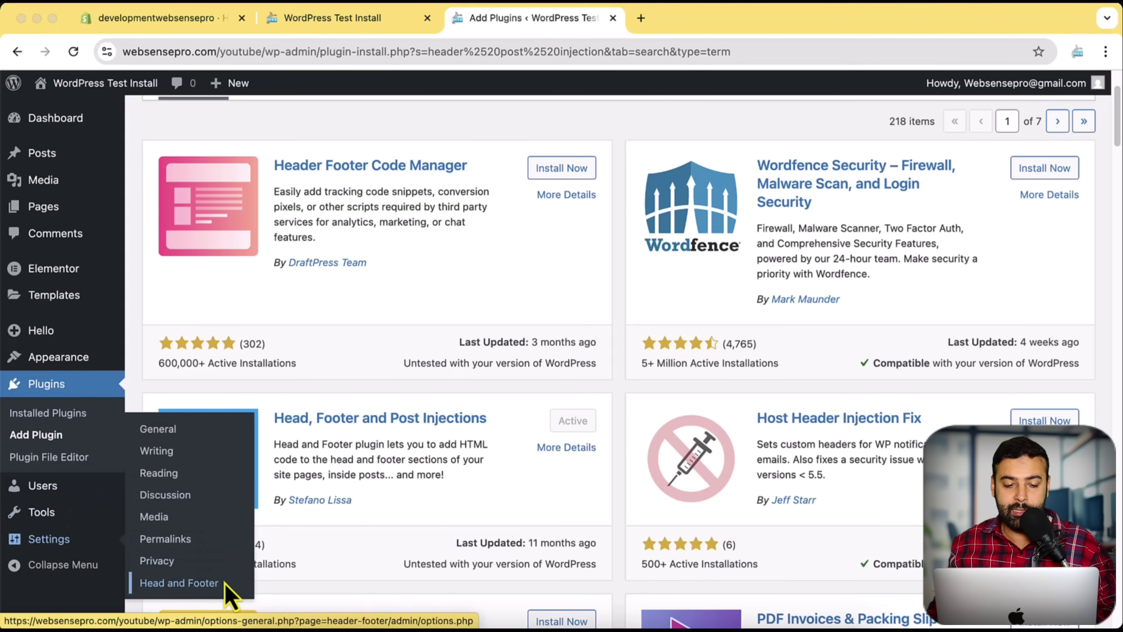
pyautogui.press('super+shift+4')
pyautogui.moveTo(1, 169)
pyautogui.mouseDown()
pyautogui.moveTo(138, 275)
pyautogui.moveTo(695, 622)
pyautogui.mouseUp()
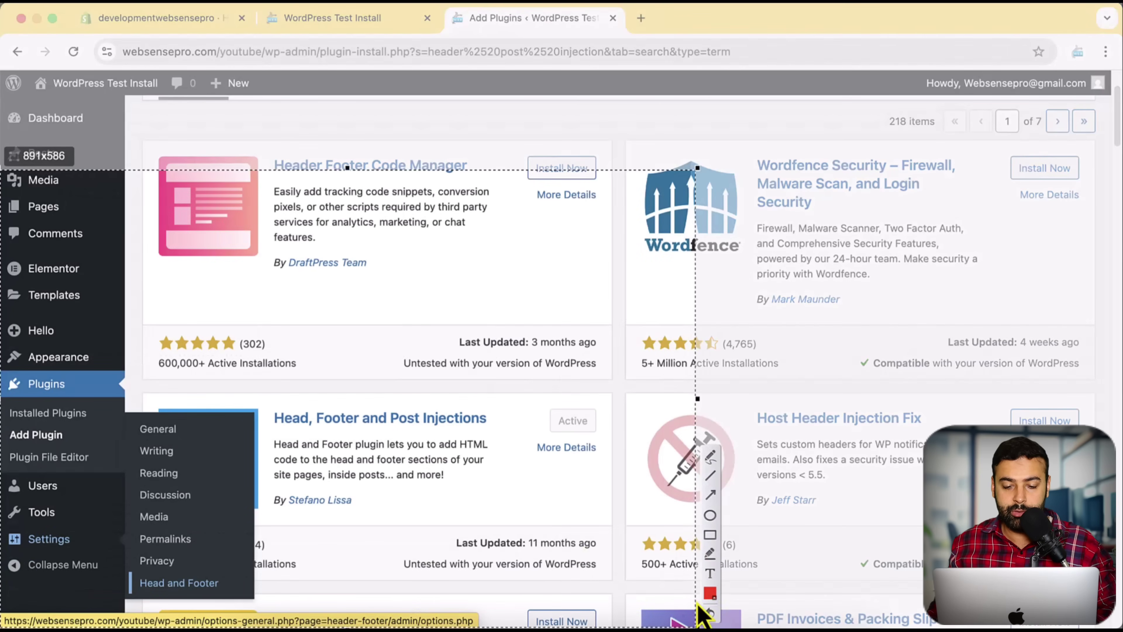
pyautogui.click(710, 495)
pyautogui.moveTo(526, 292); pyautogui.dragTo(377, 411)
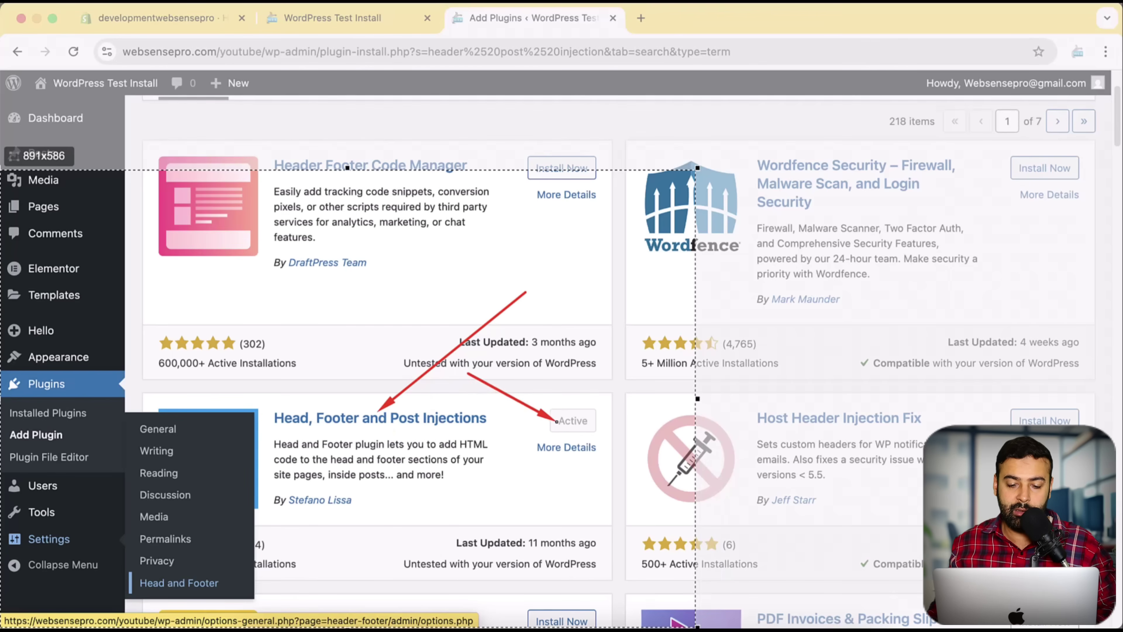
pyautogui.moveTo(543, 417); pyautogui.dragTo(542, 420)
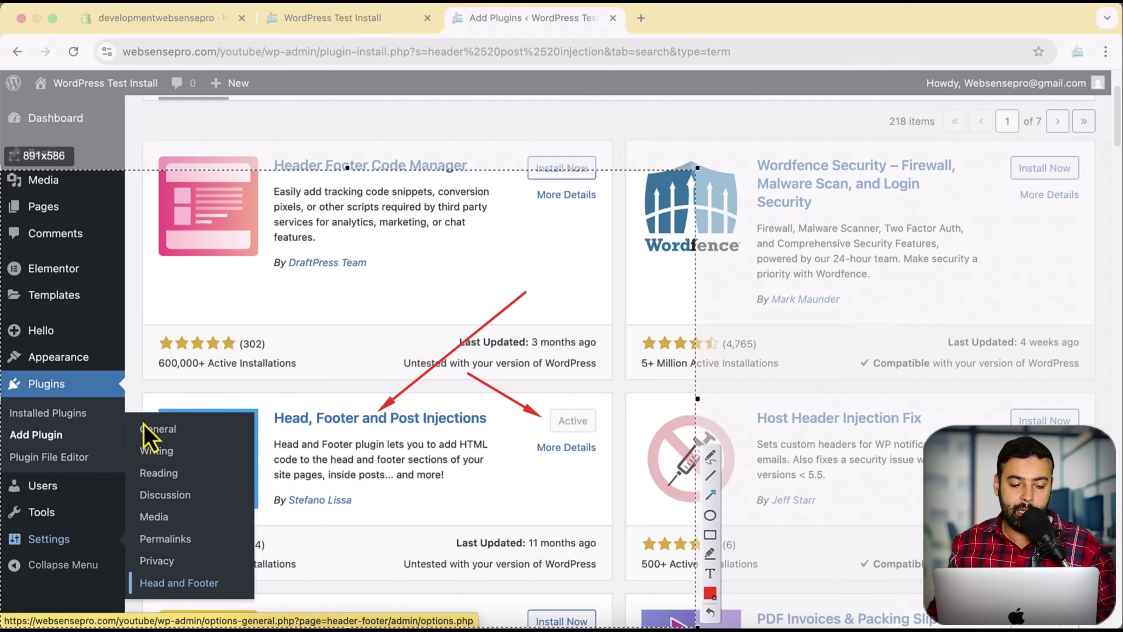
# - Draw red arrows on the capture pointing to Settings and its Head and Footer entry
pyautogui.moveTo(143, 422); pyautogui.dragTo(72, 529)
pyautogui.moveTo(372, 554); pyautogui.dragTo(298, 575)
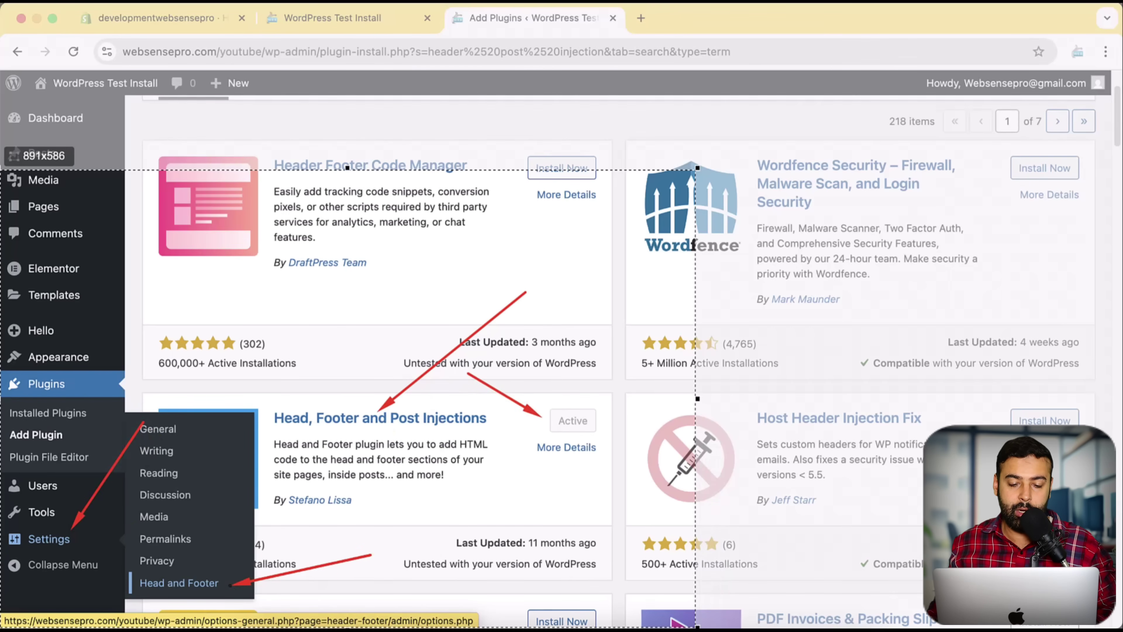
pyautogui.moveTo(231, 585); pyautogui.dragTo(237, 586)
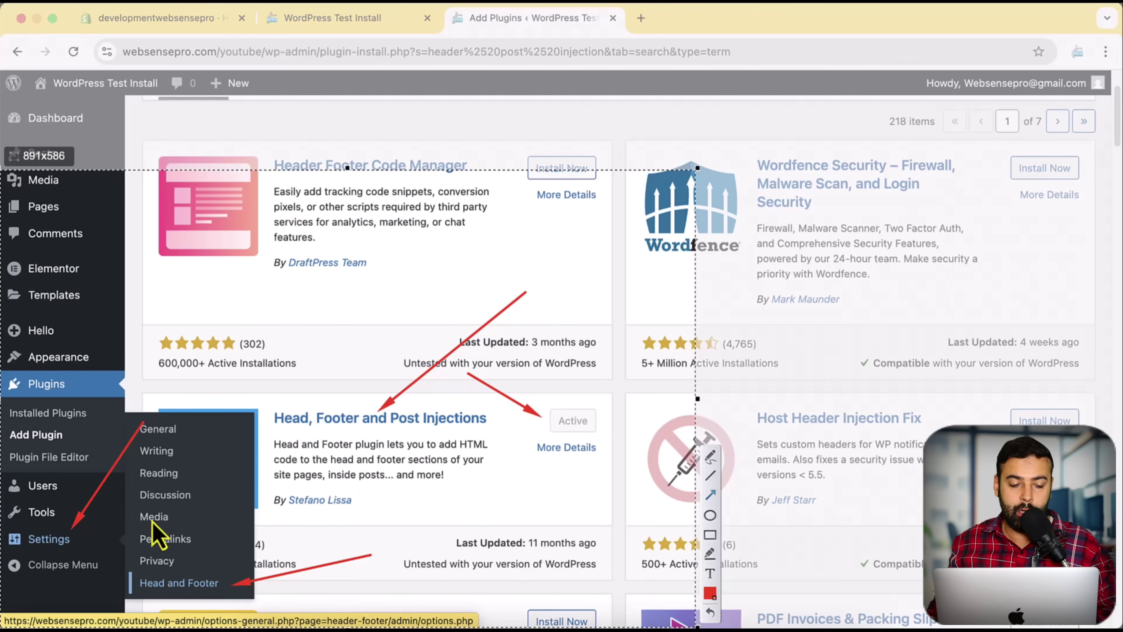
# - Dismiss the annotated capture, open the plugin's Head and Footer settings, and select the existing meta tag in the every-page head section
pyautogui.press('Escape')
pyautogui.moveTo(58, 545)
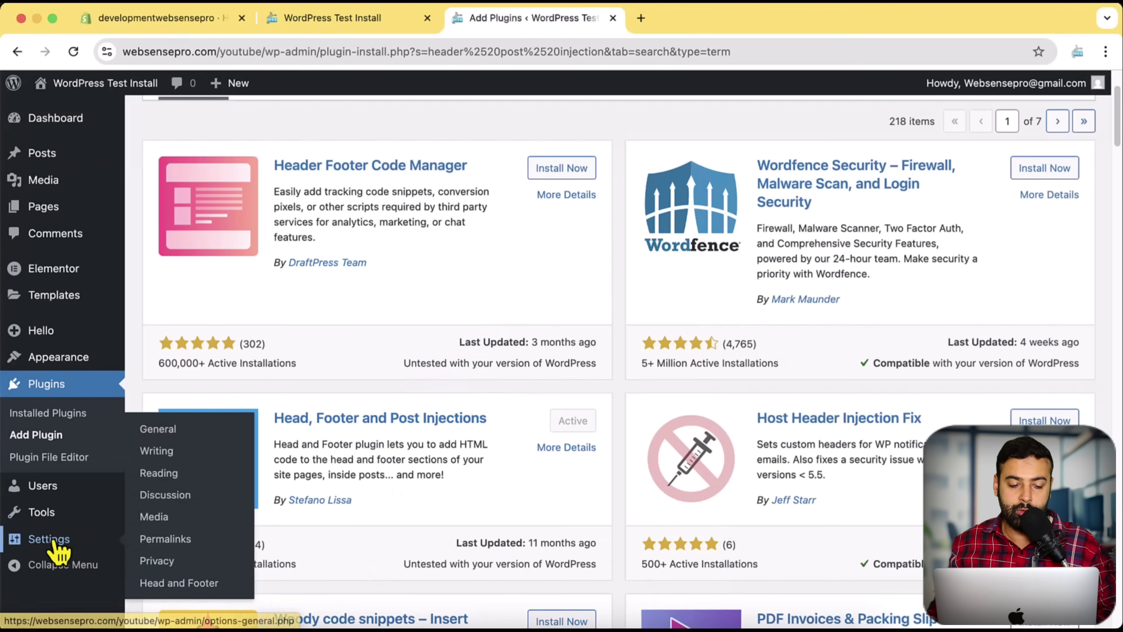
pyautogui.click(190, 588)
pyautogui.scroll(-5, 667, 247)
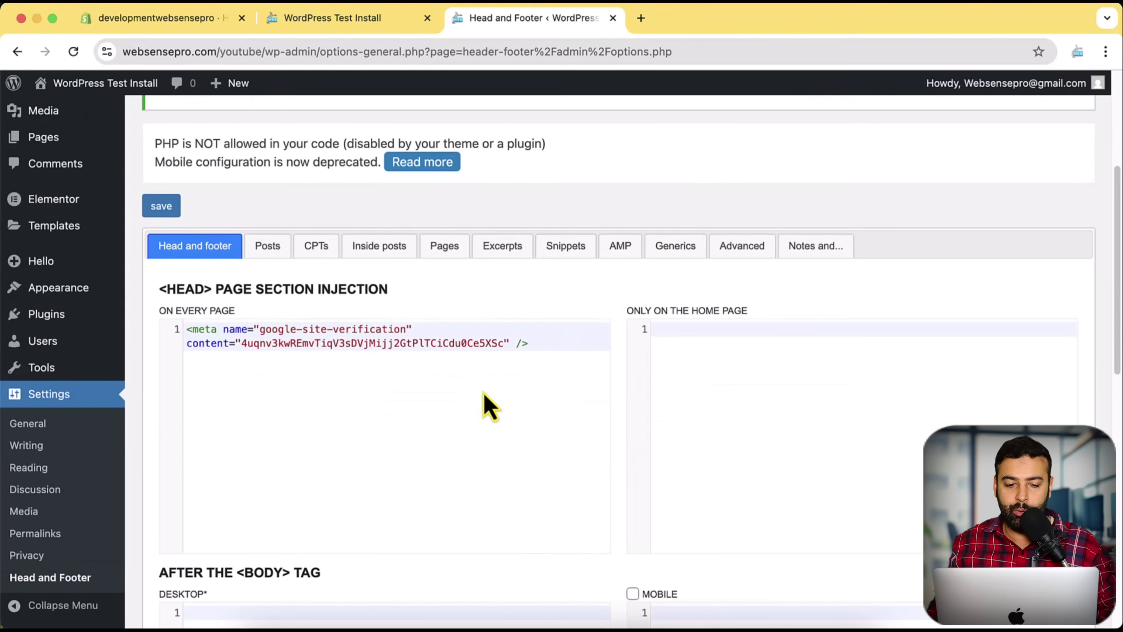
pyautogui.moveTo(559, 343); pyautogui.dragTo(178, 331)
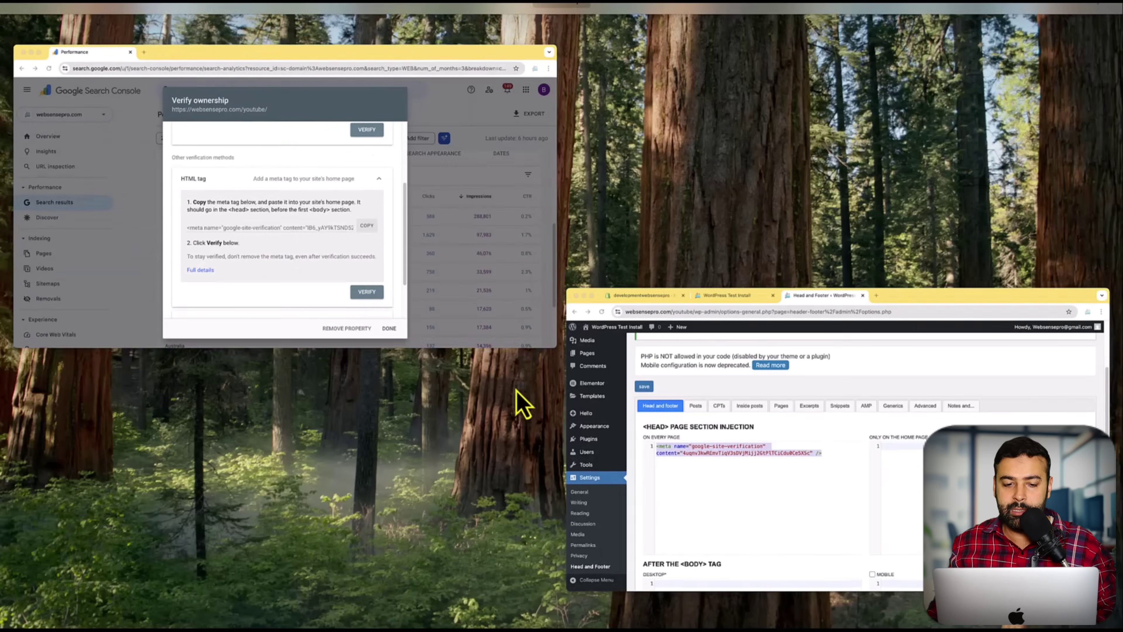
# - Copy the HTML tag from Search Console's ownership verification, return to the Head and Footer settings, and highlight the <HEAD> page section injection heading
pyautogui.click(480, 337)
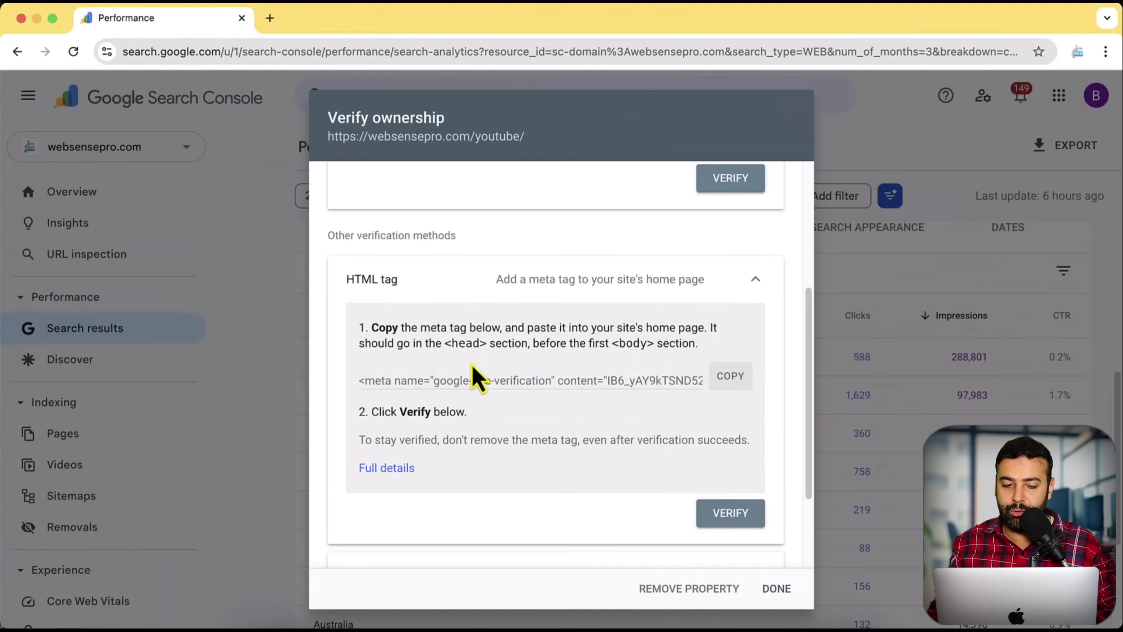
pyautogui.click(743, 378)
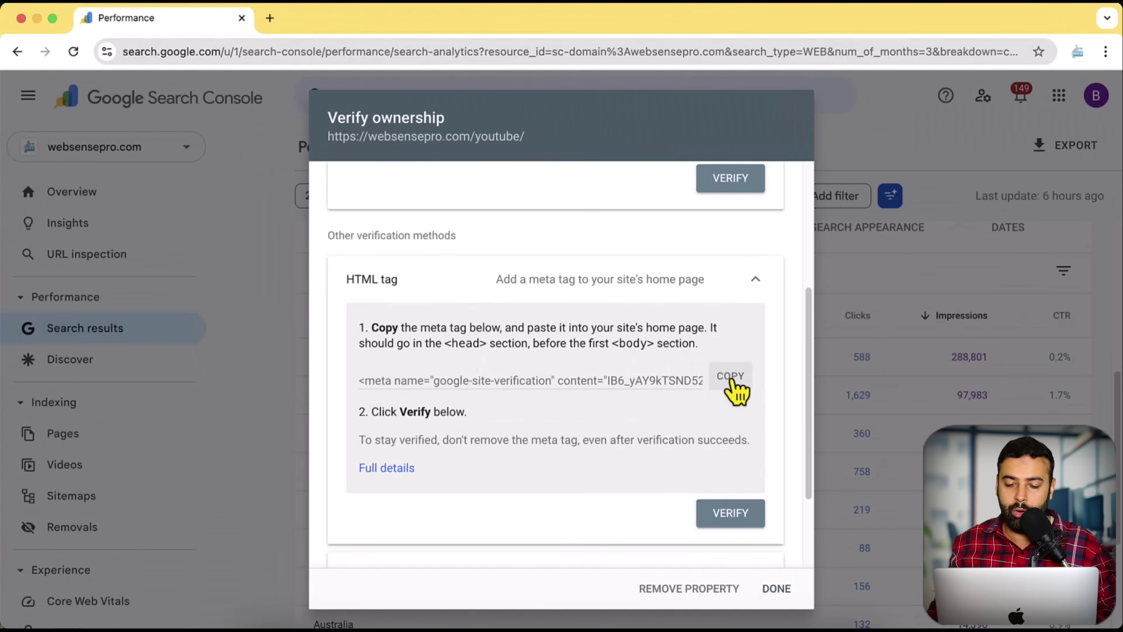
pyautogui.hotkey('ctrl', 'Up')
pyautogui.click(333, 330)
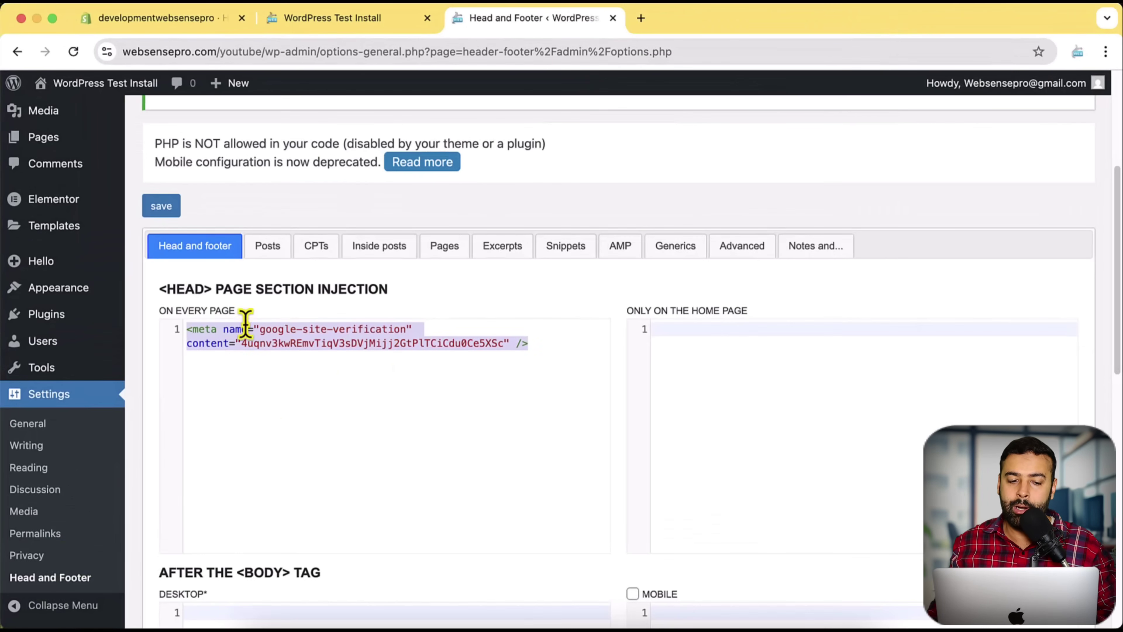
pyautogui.moveTo(165, 285); pyautogui.dragTo(400, 291)
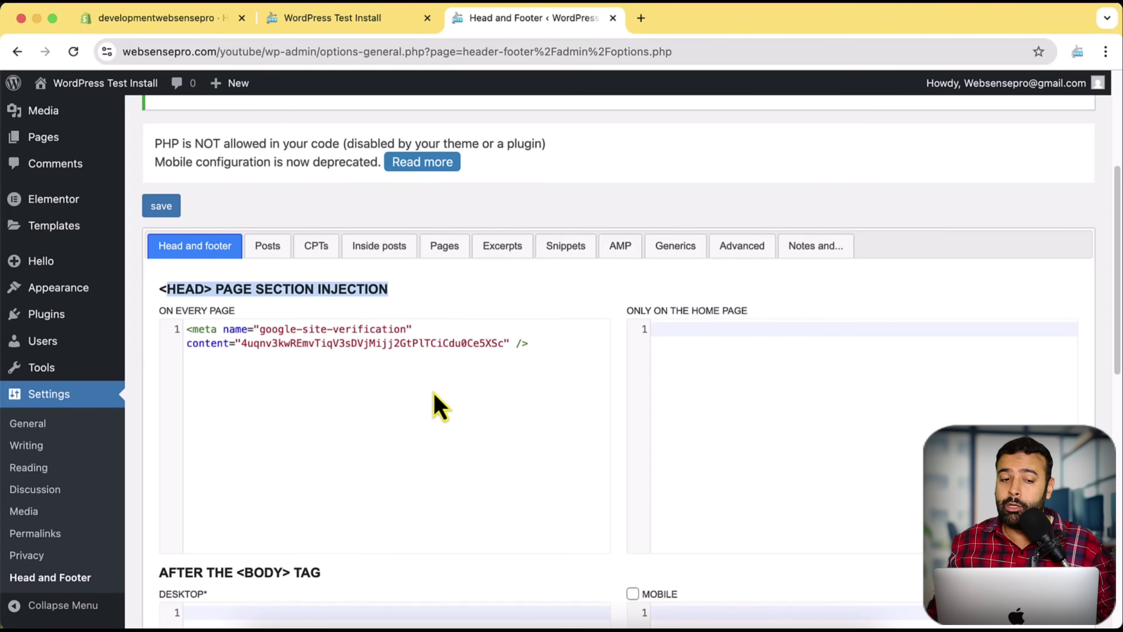
# - Switch to the Shopify admin and open the code editor for the Horizon theme from the Online Store themes
pyautogui.click(167, 24)
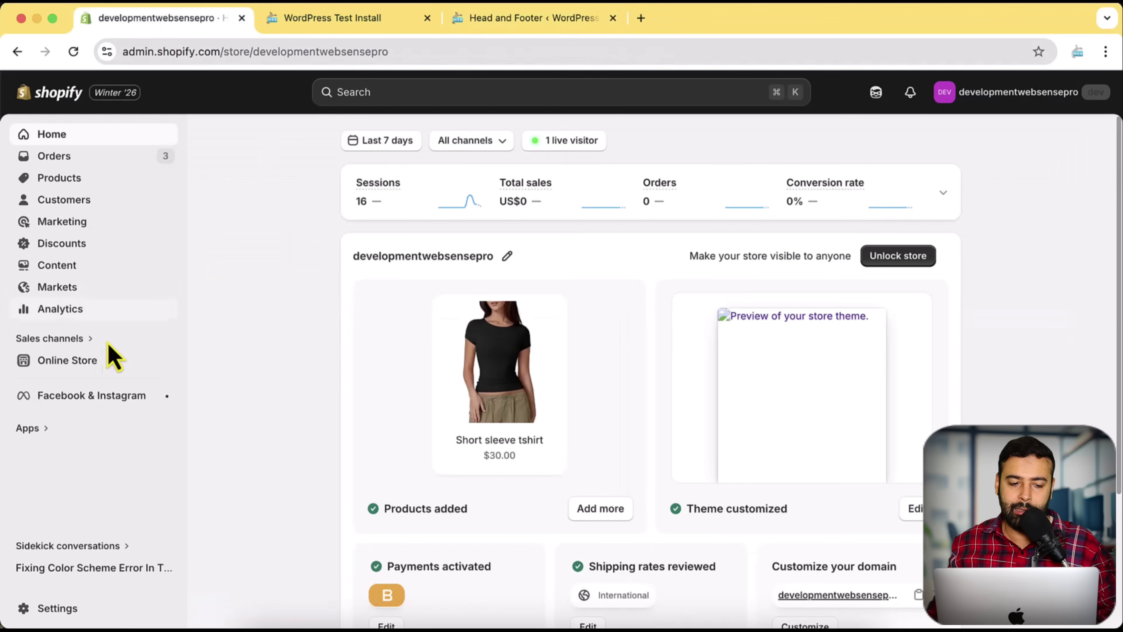
pyautogui.click(98, 363)
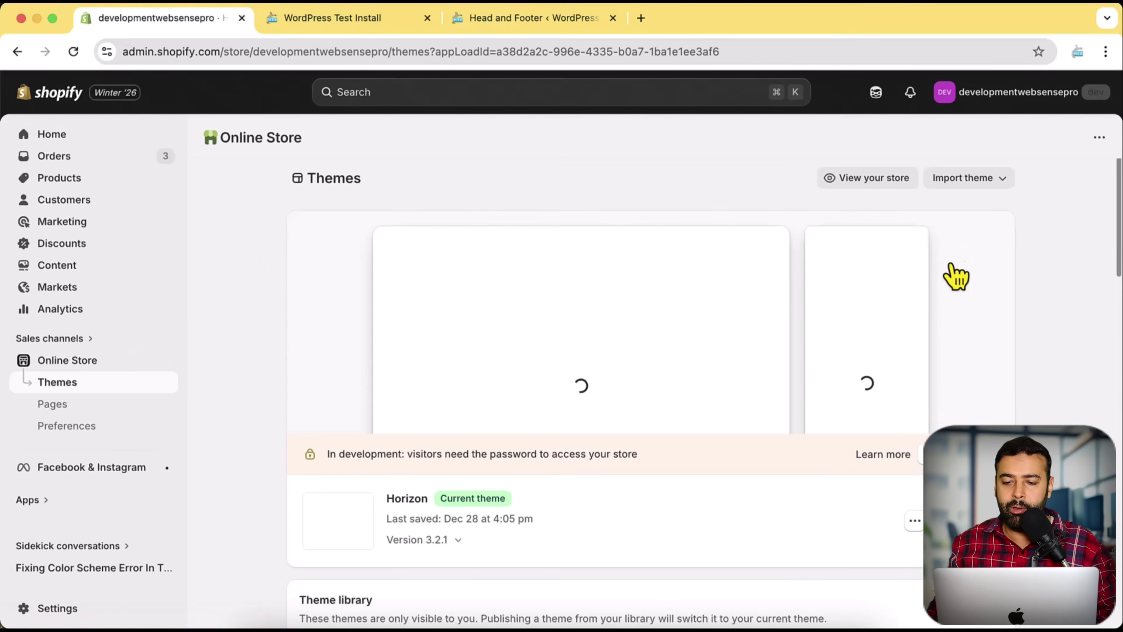
pyautogui.scroll(-2, 1052, 296)
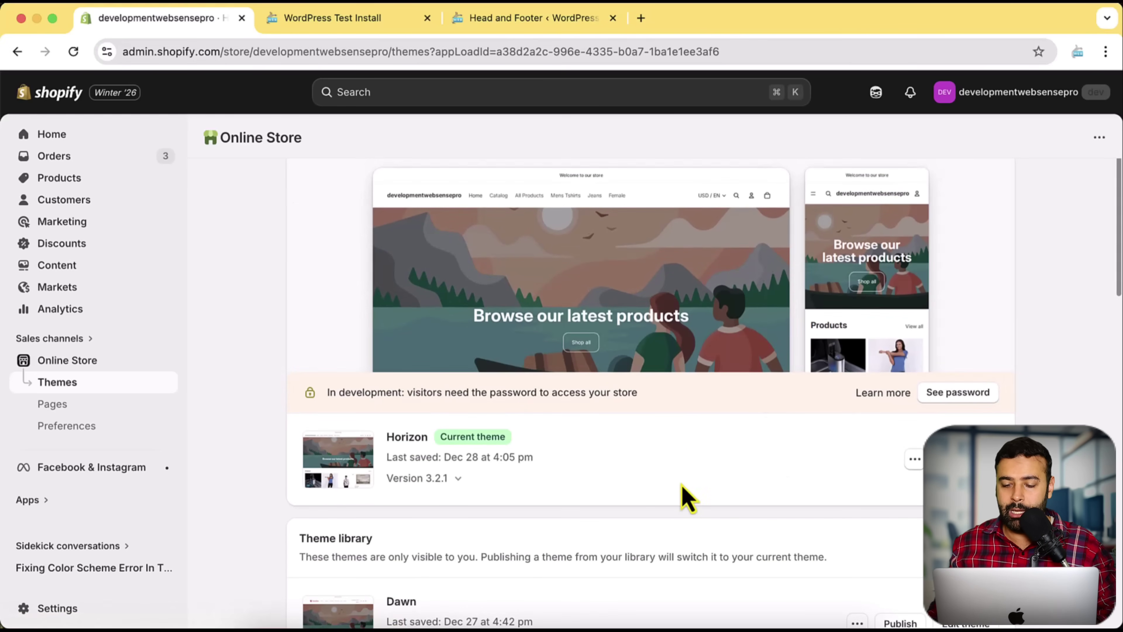
pyautogui.click(914, 460)
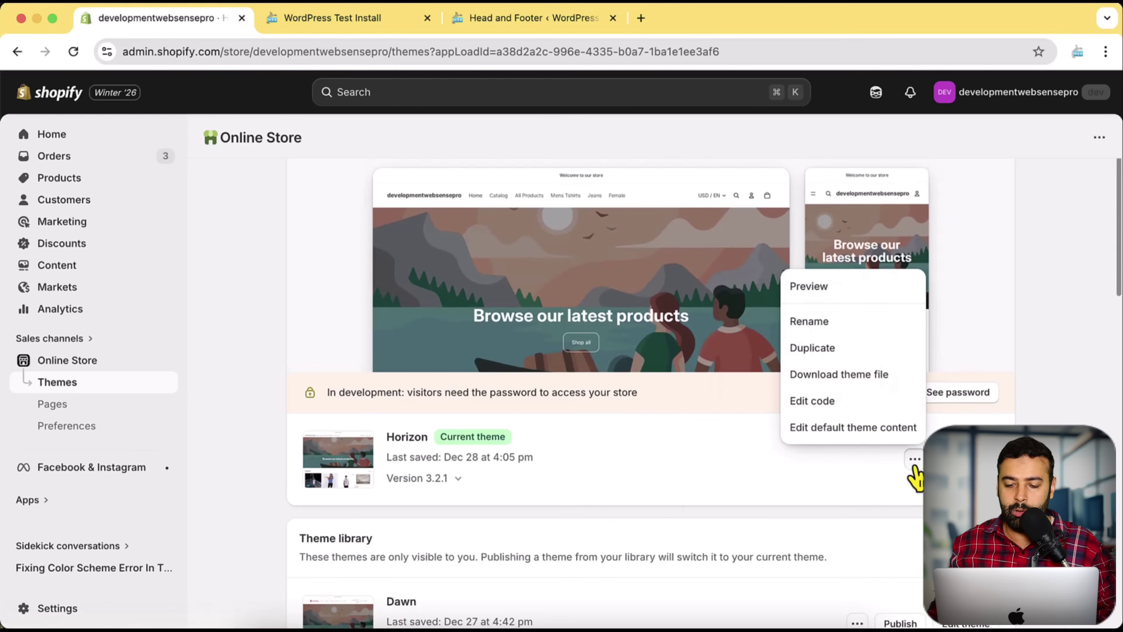
pyautogui.click(815, 405)
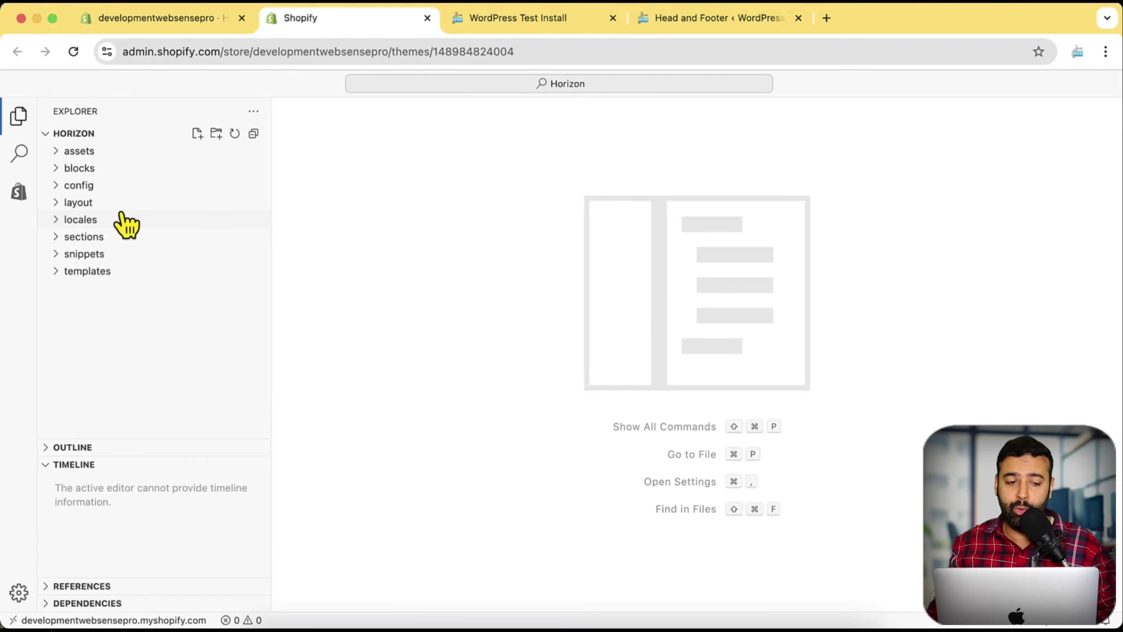
# - Expand the layout folder, capture the file explorer with red arrows to layout and theme.liquid, and discard the capture
pyautogui.click(55, 204)
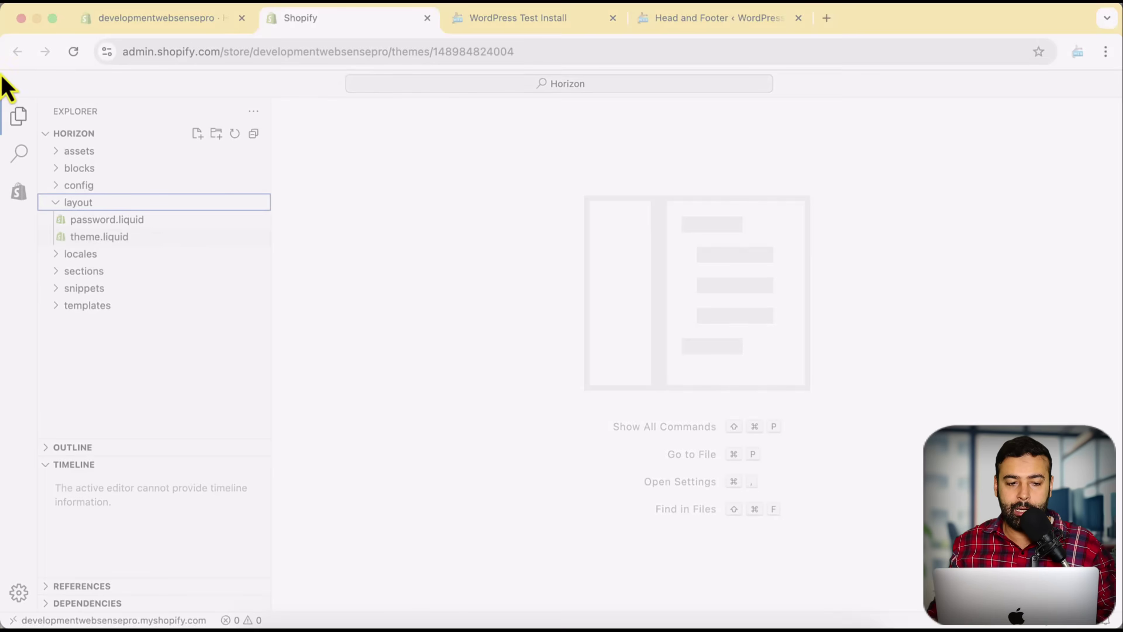
pyautogui.moveTo(2, 71); pyautogui.dragTo(460, 349)
pyautogui.click(477, 216)
pyautogui.moveTo(138, 328)
pyautogui.mouseDown()
pyautogui.moveTo(88, 271)
pyautogui.moveTo(60, 207)
pyautogui.mouseUp()
pyautogui.moveTo(290, 322); pyautogui.dragTo(273, 308)
pyautogui.moveTo(141, 237); pyautogui.dragTo(142, 238)
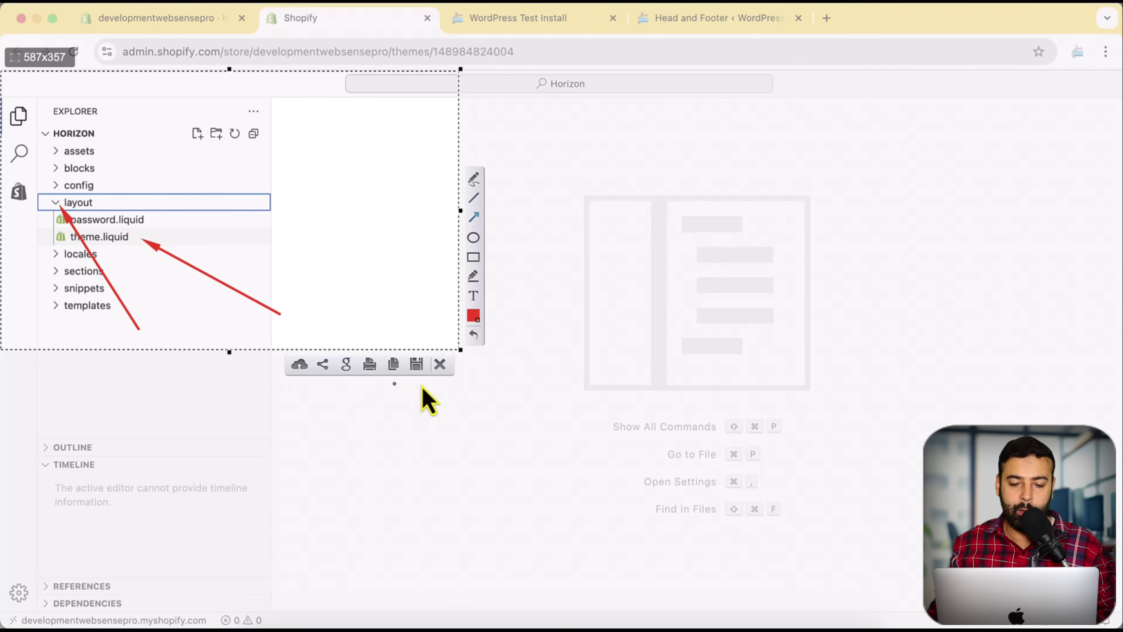
pyautogui.click(440, 363)
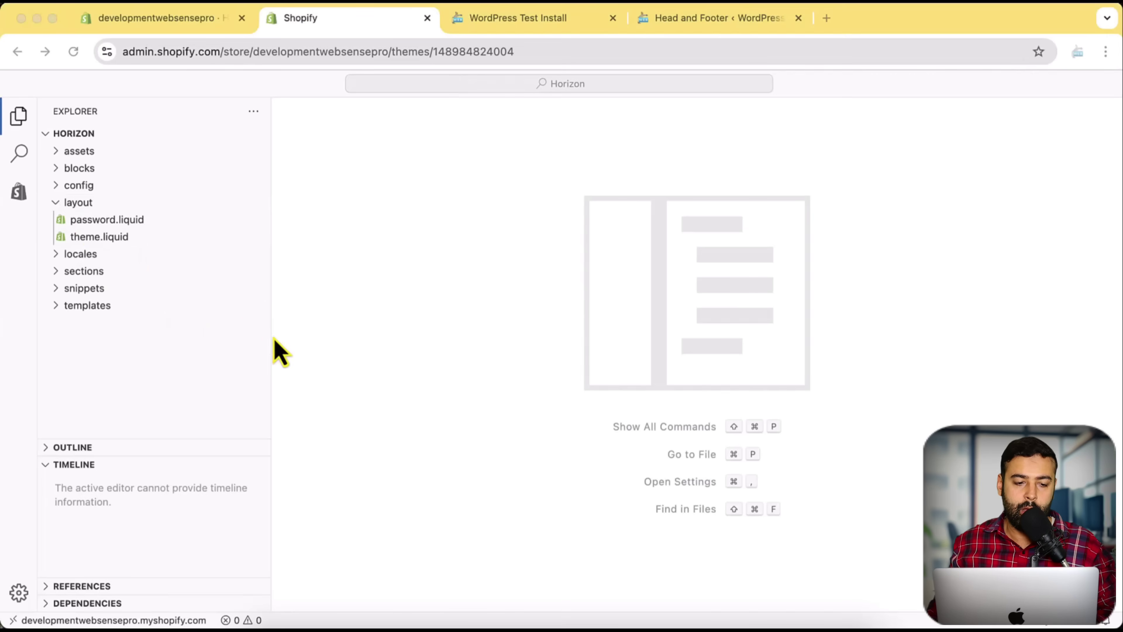
# - Open theme.liquid from the layout folder and select its opening <head> tag
pyautogui.click(126, 238)
pyautogui.scroll(-2, 584, 270)
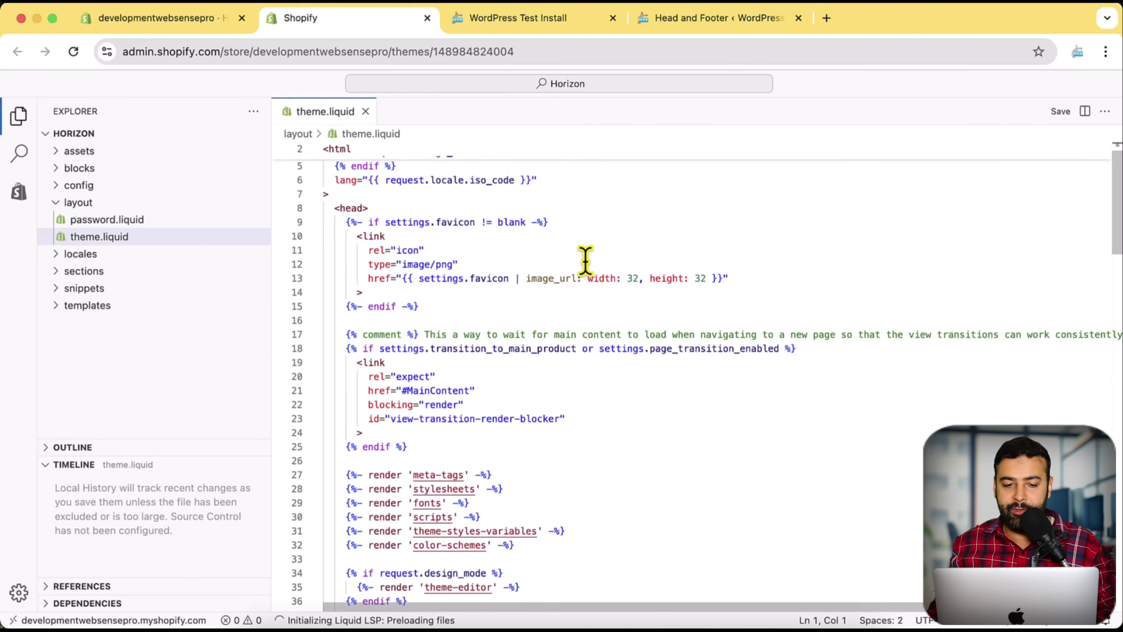
pyautogui.scroll(2, 376, 248)
pyautogui.moveTo(371, 248); pyautogui.dragTo(334, 246)
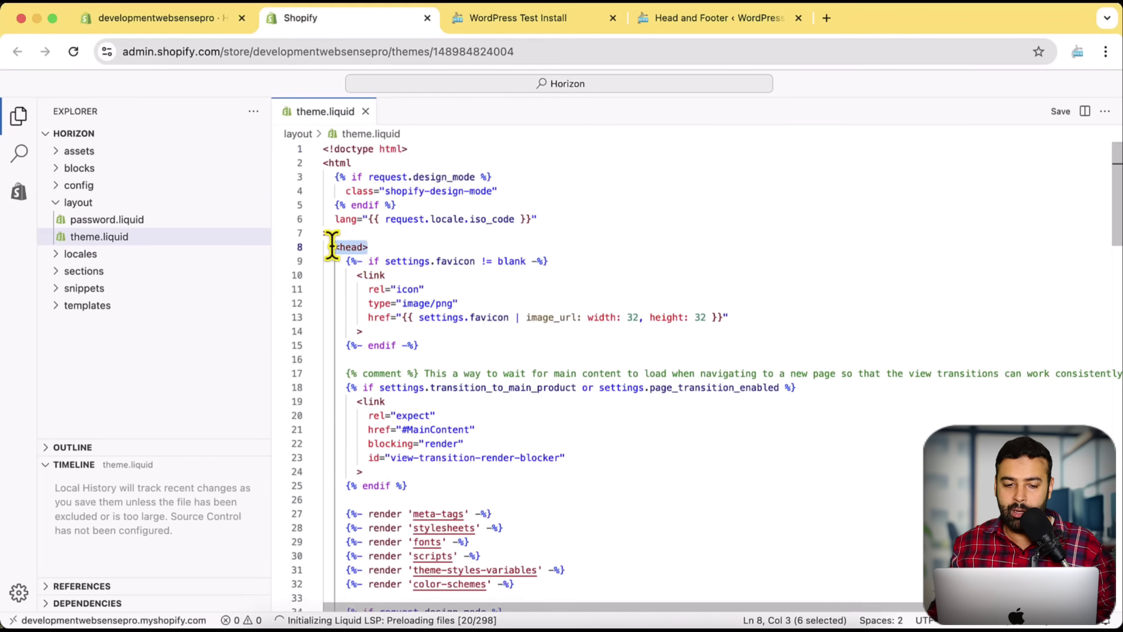
# - Paste the copied Google site verification meta tag on a new line below <head>, select it, and switch back to Search Console
pyautogui.click(401, 243)
pyautogui.press('Return')
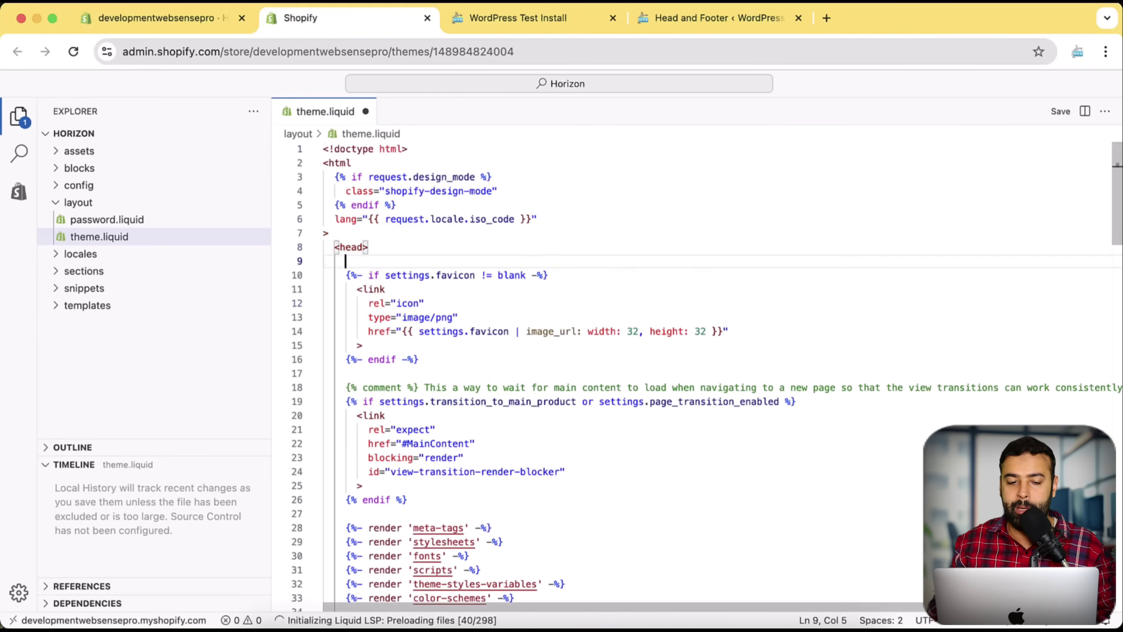
pyautogui.press('super+v')
pyautogui.moveTo(892, 262); pyautogui.dragTo(351, 260)
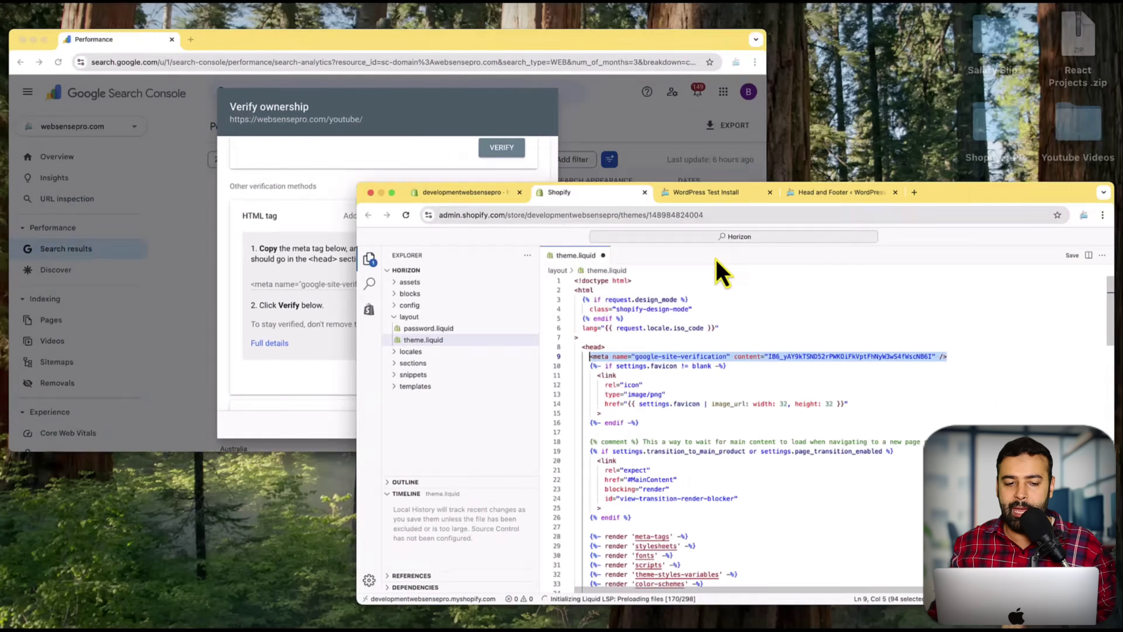
pyautogui.click(363, 281)
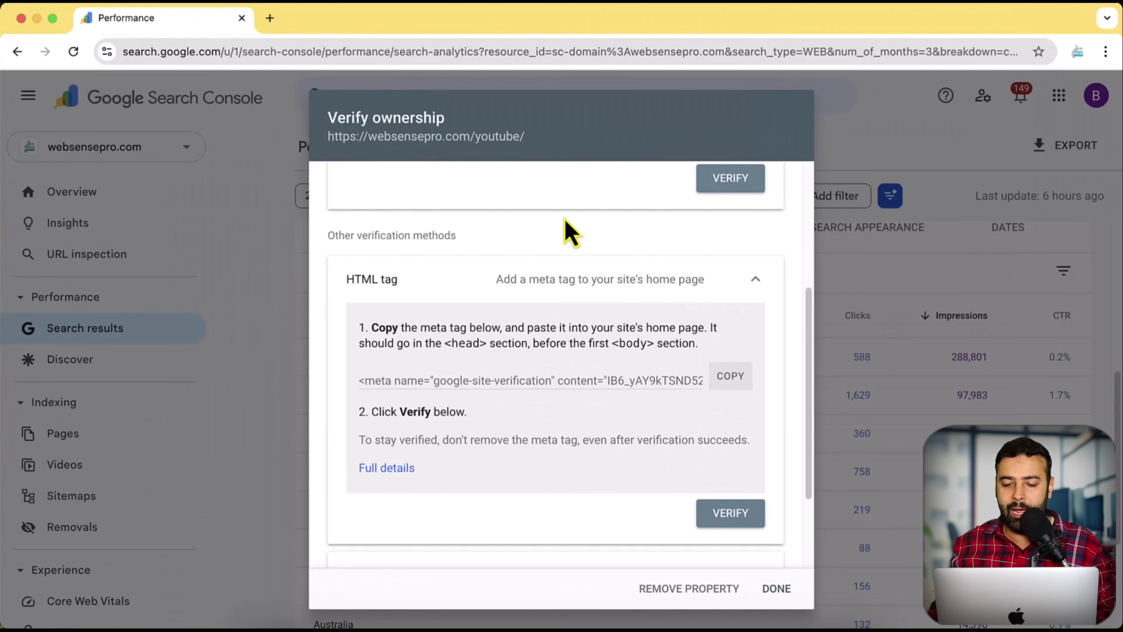